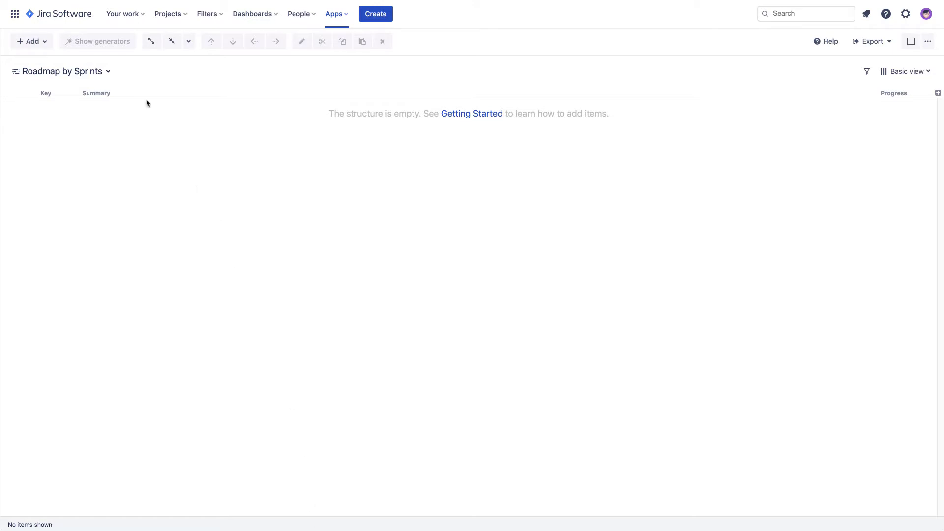
Create a new structure named 'Portfolio Overview' and leave it open, still empty
click(111, 76)
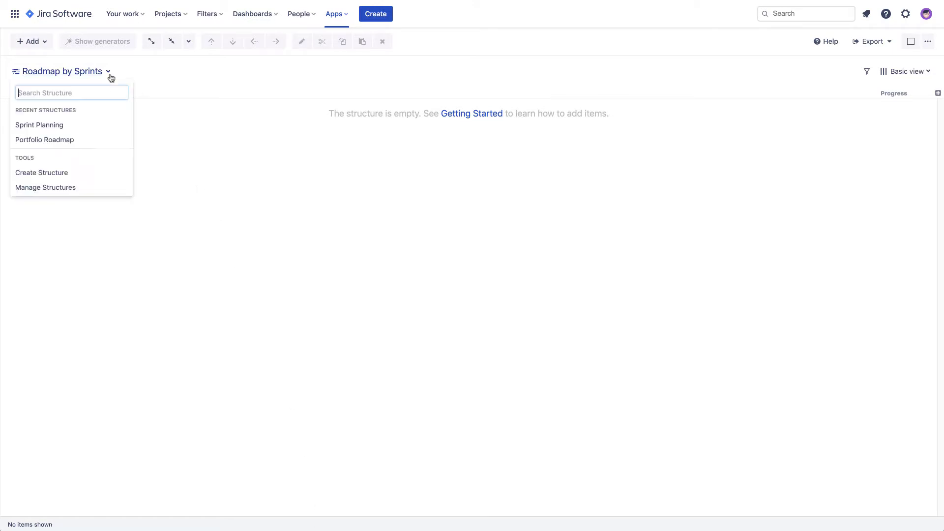
click(80, 172)
text(Po)
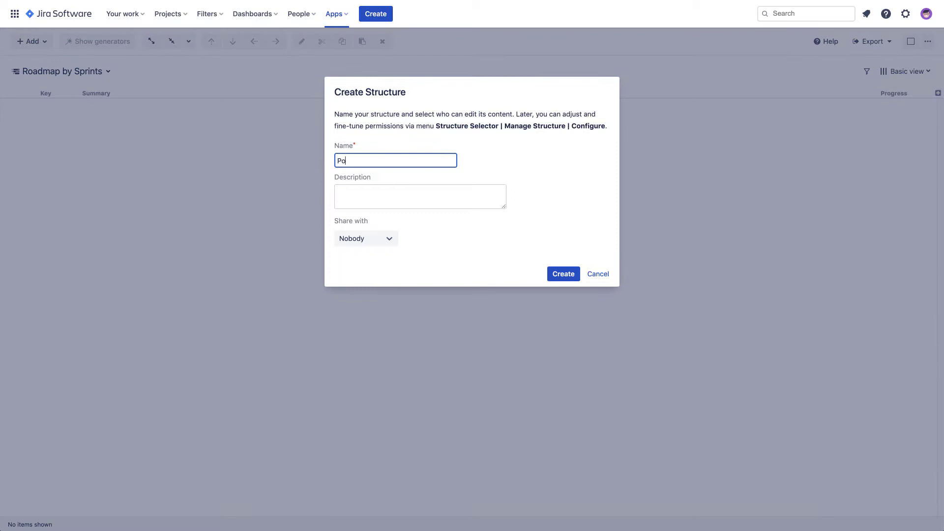
text(rtfolio Overview)
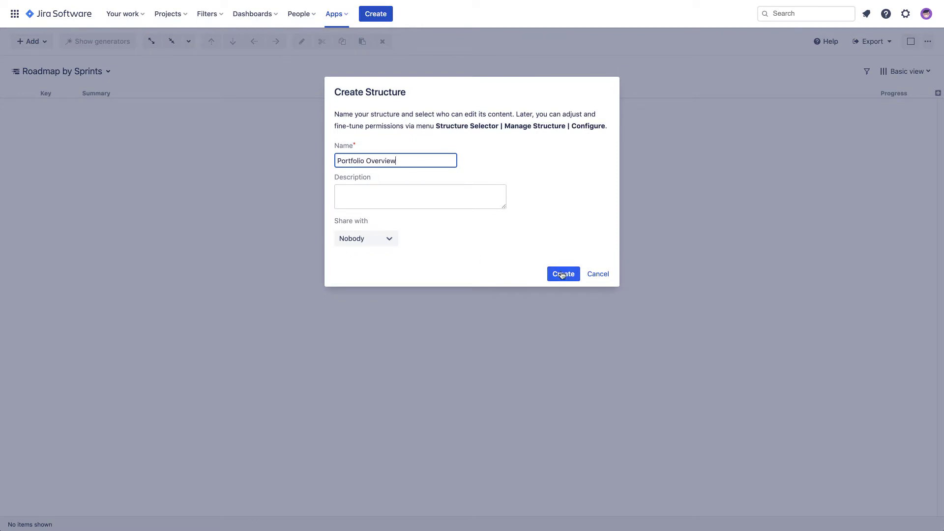
click(562, 274)
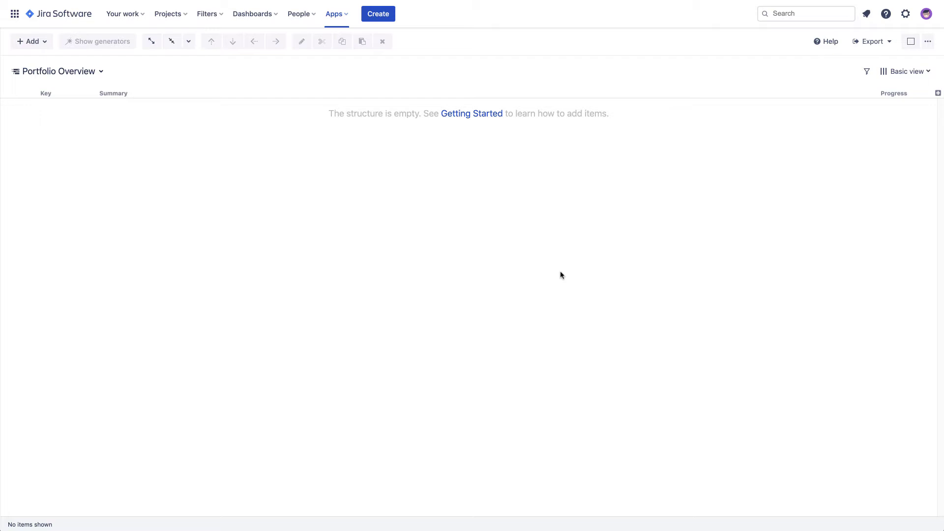
Add a JQL Search Inserter with query type=theme, pulling in INIT-2 Extensions and INIT-1 Core Products
click(43, 43)
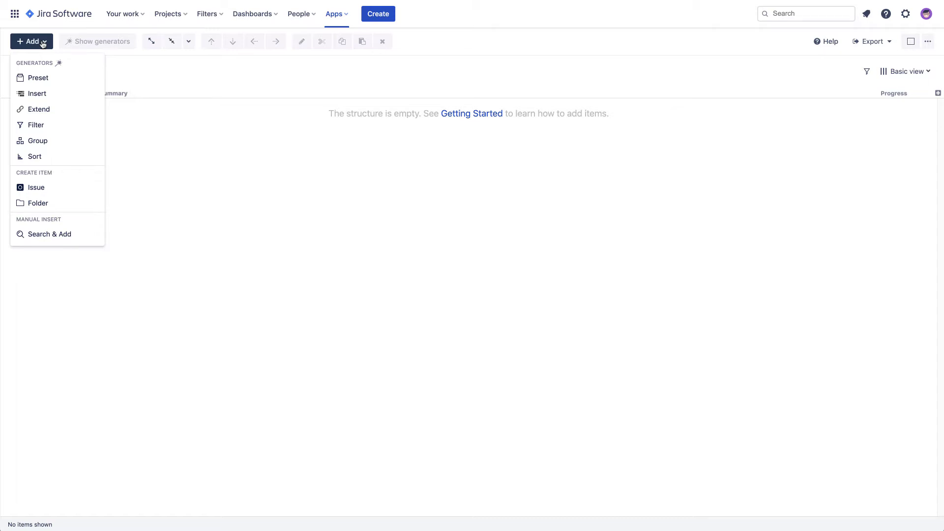
click(59, 94)
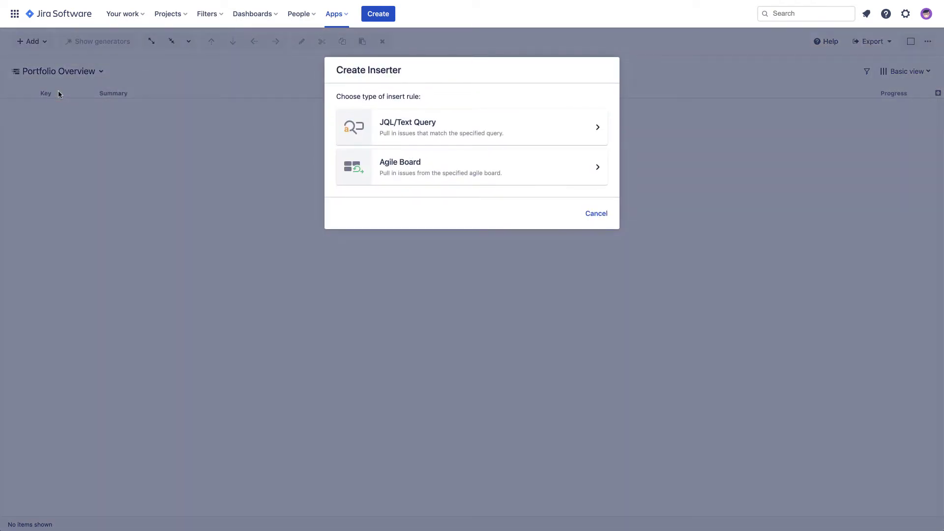
click(495, 141)
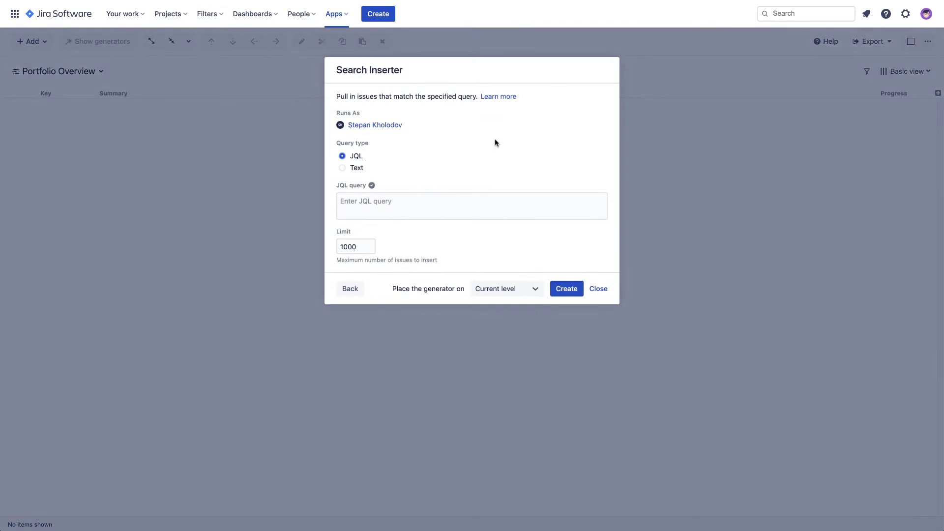
click(496, 213)
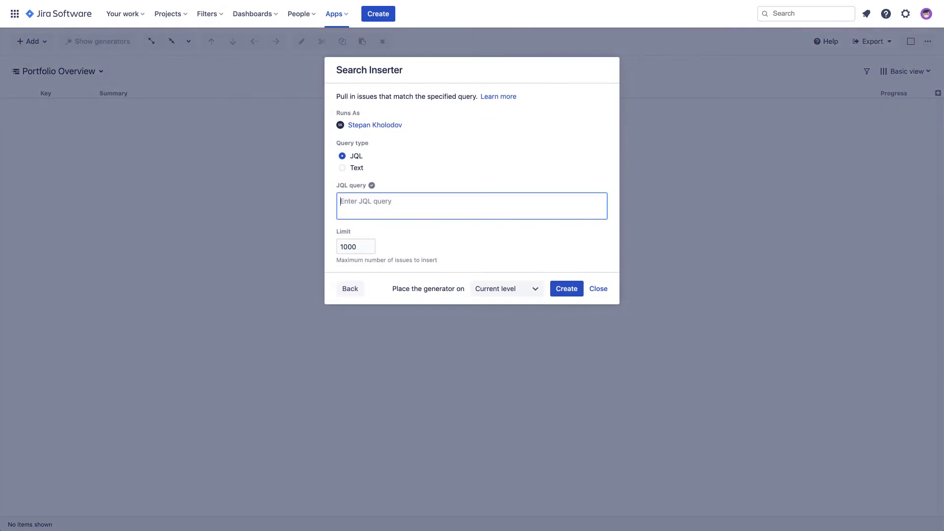
text(type=theme)
click(566, 289)
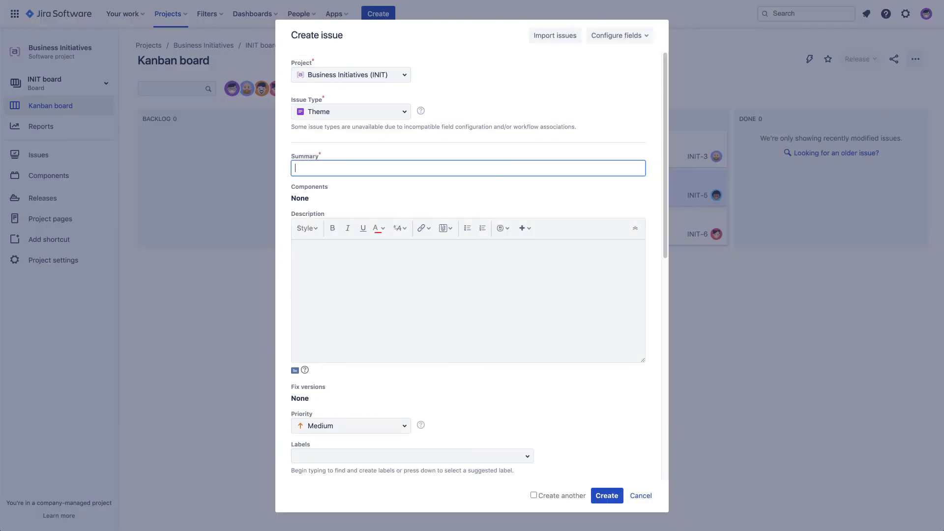
Create a Theme issue with summary 'New Theme', which appears as INIT-18
text(New The)
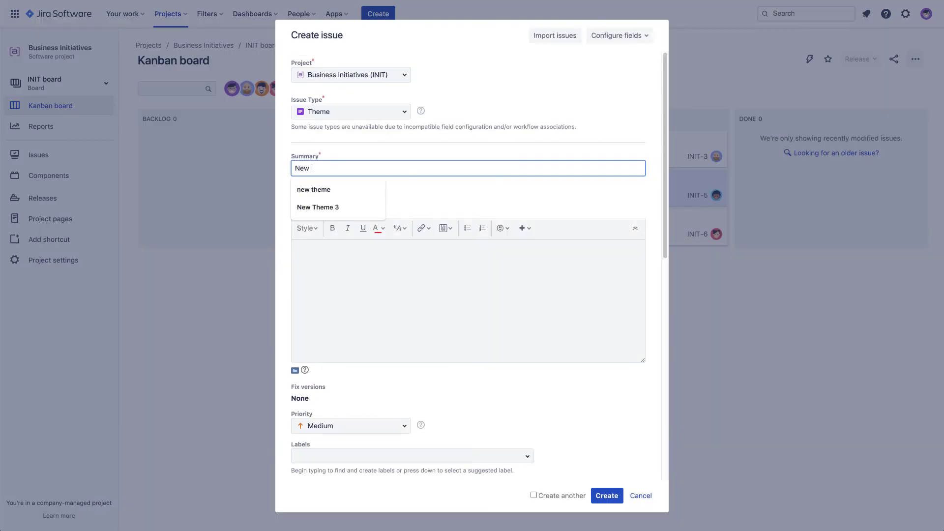
text(me)
click(616, 499)
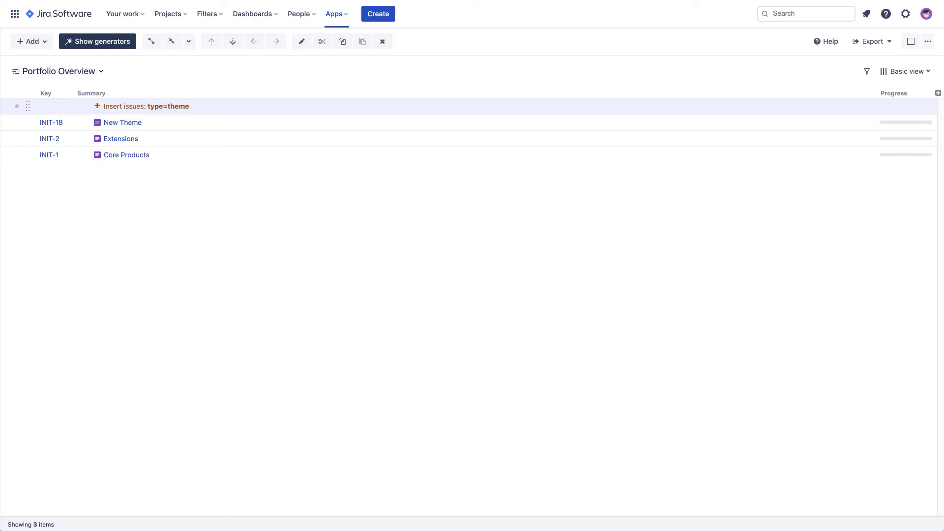
Add a Linked Items extender with link type Implements, direction 'is implemented by'
click(43, 45)
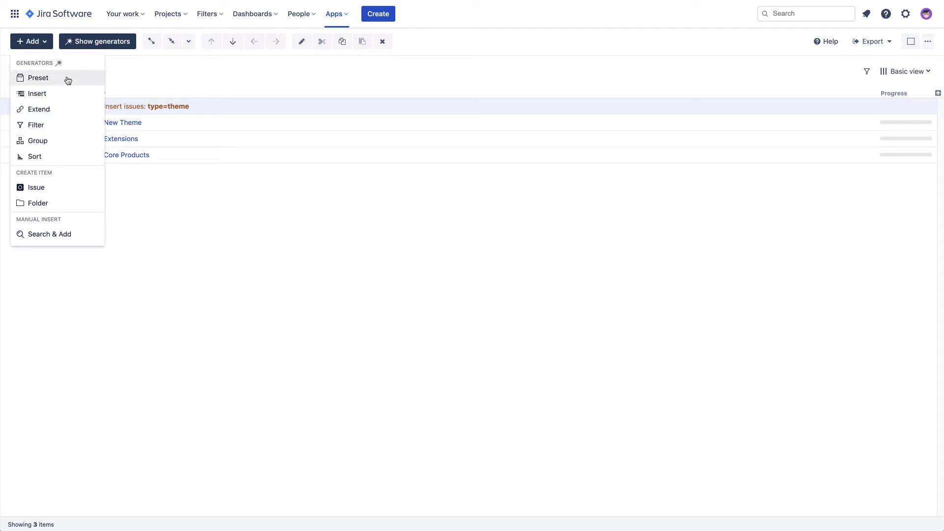
click(68, 108)
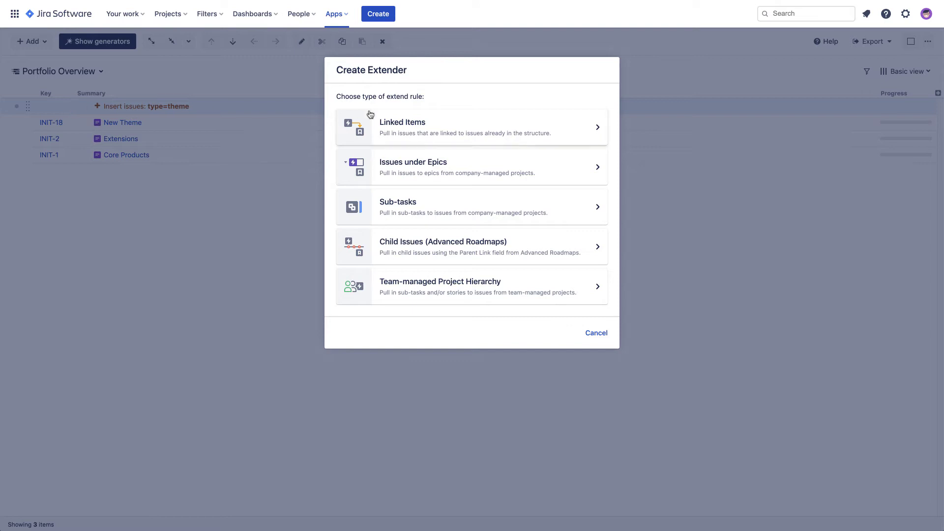
click(421, 119)
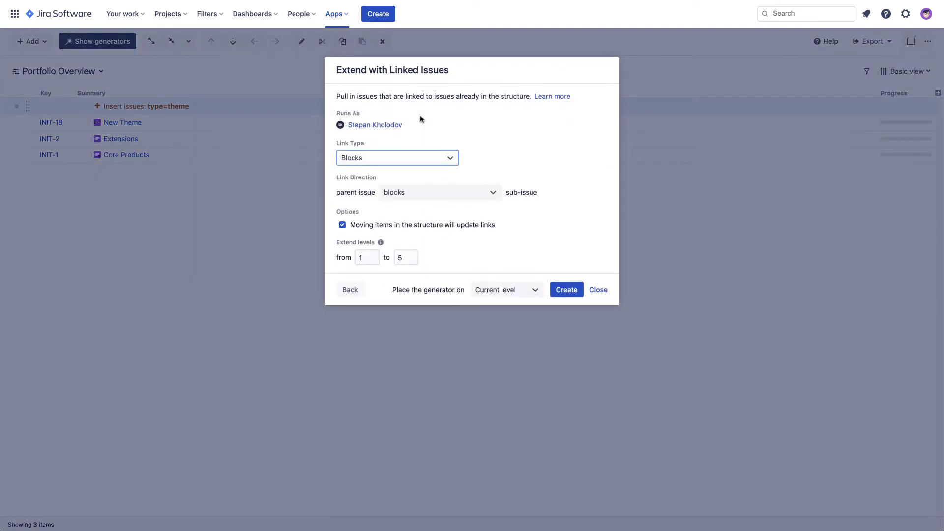
click(450, 157)
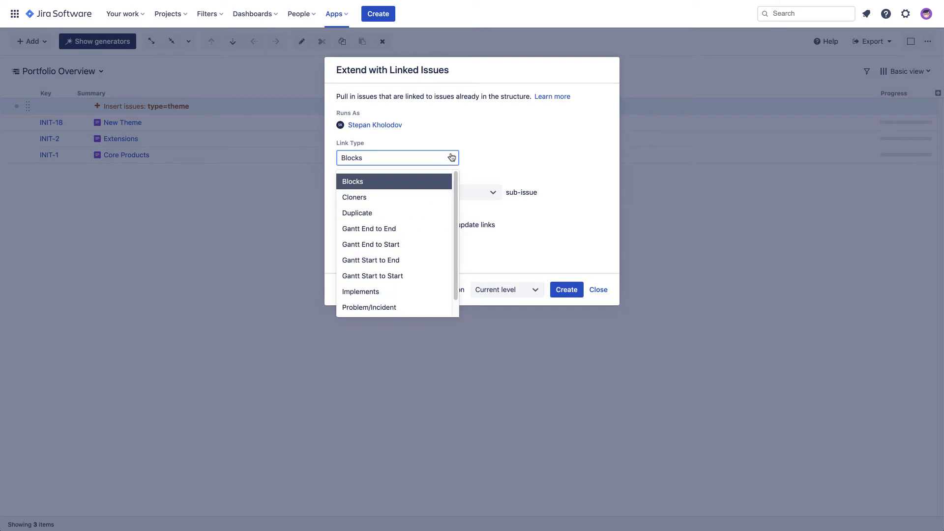
click(411, 291)
click(494, 194)
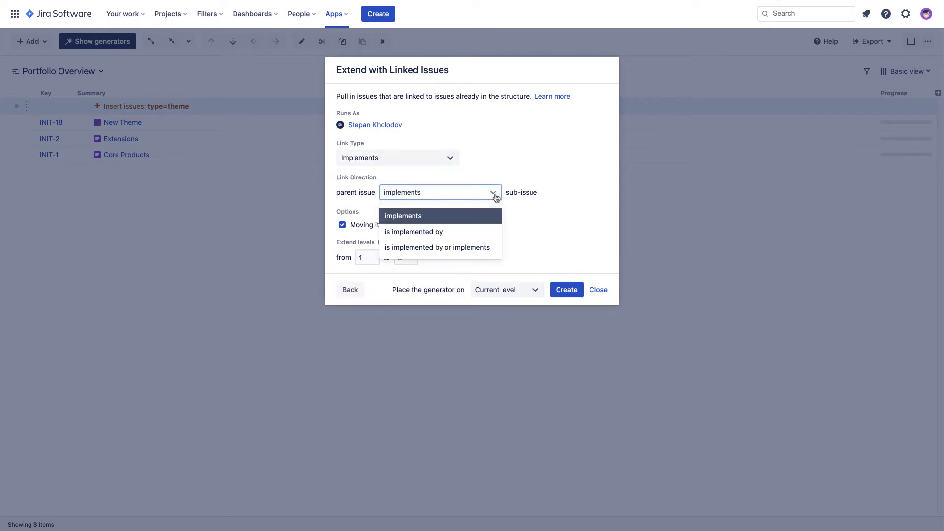
click(488, 233)
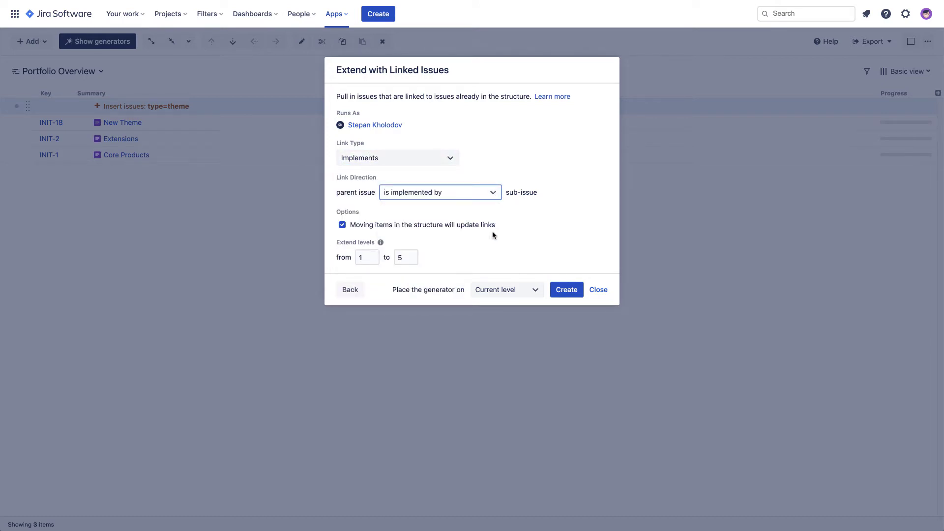
click(567, 289)
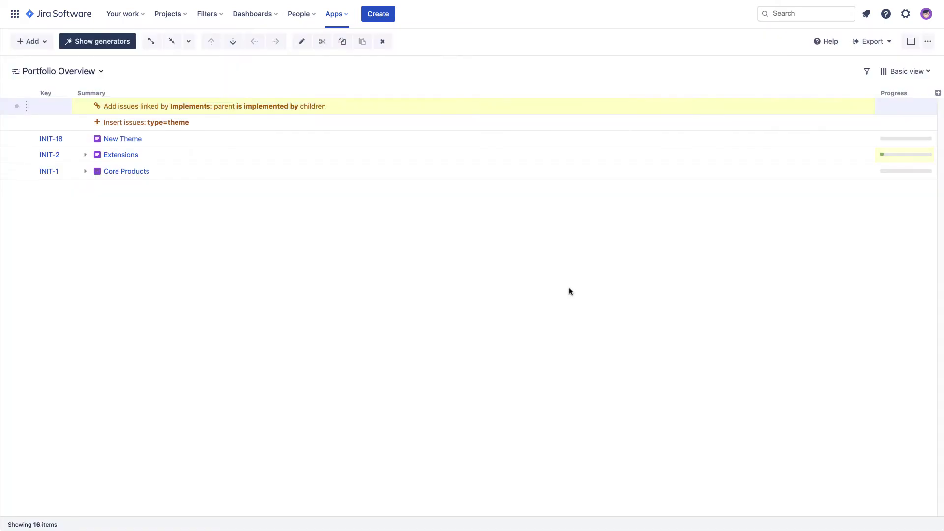
Expand all tree levels and add an extender pulling stories beneath their epics
click(154, 43)
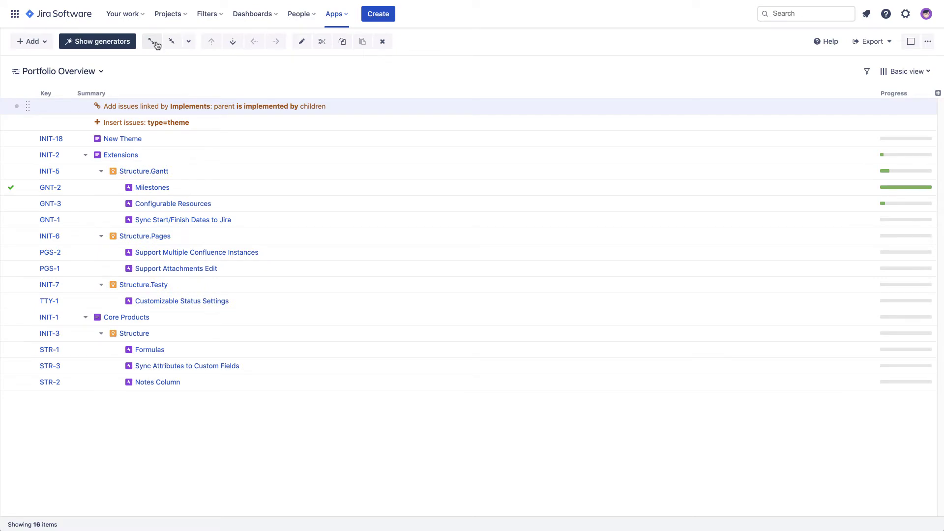
click(45, 42)
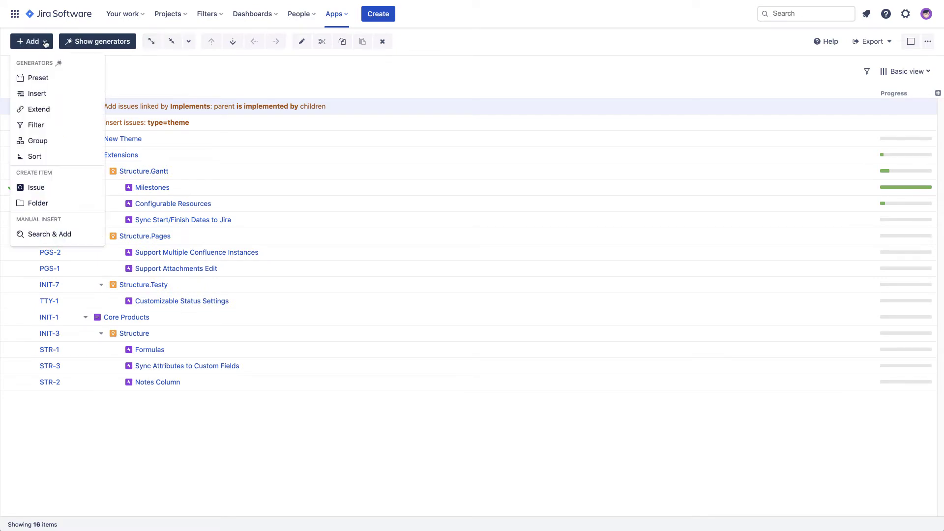
click(67, 107)
click(491, 166)
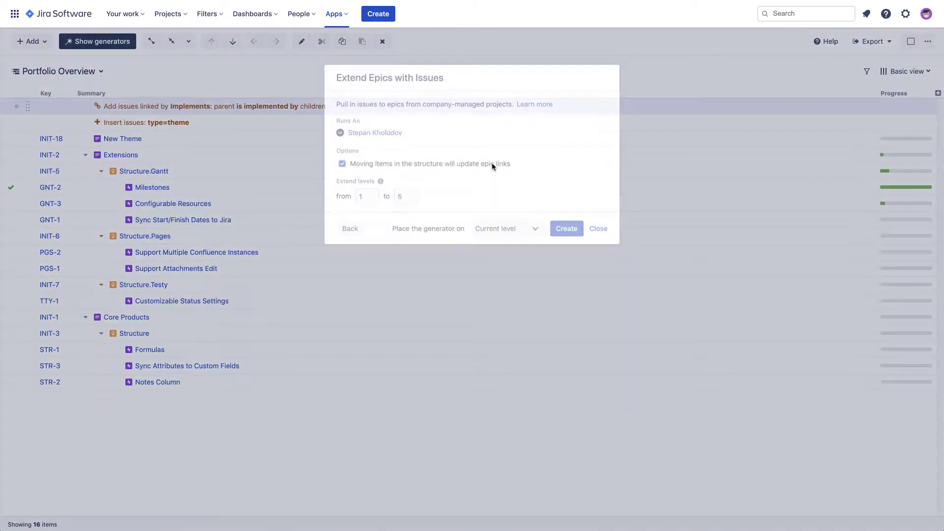
click(566, 221)
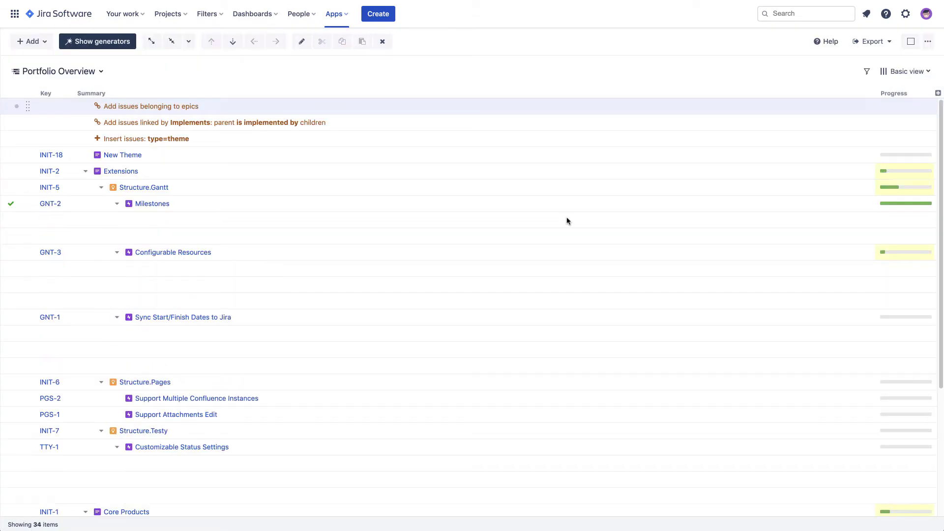
Add a Sub-tasks extender for all available sub-task types, levels 1 to 5
click(31, 42)
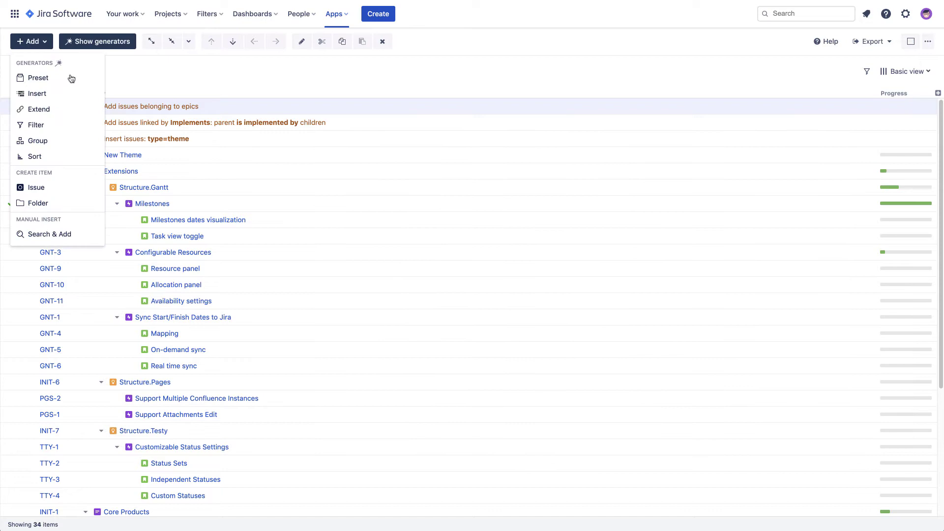
click(67, 107)
click(523, 207)
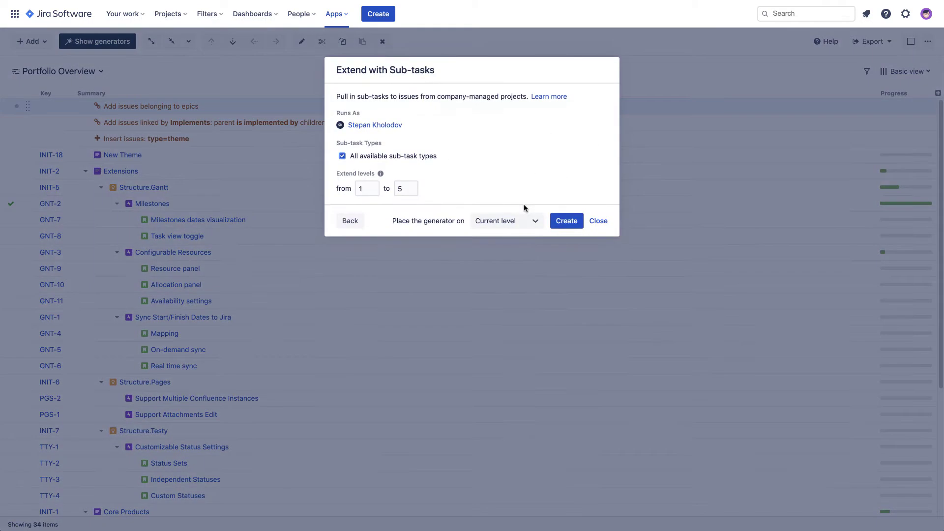
click(564, 220)
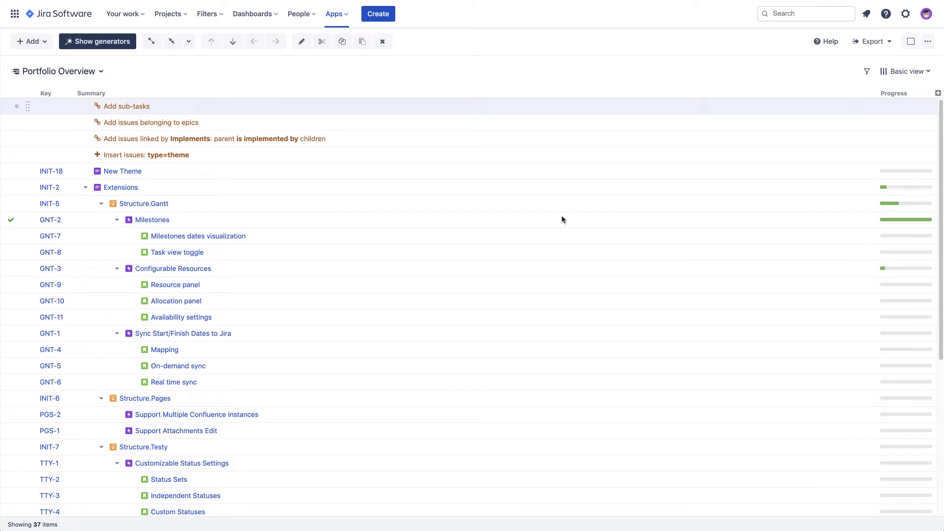
Add a Sort by Rank field generator so INIT-1 Core Products comes first
click(39, 43)
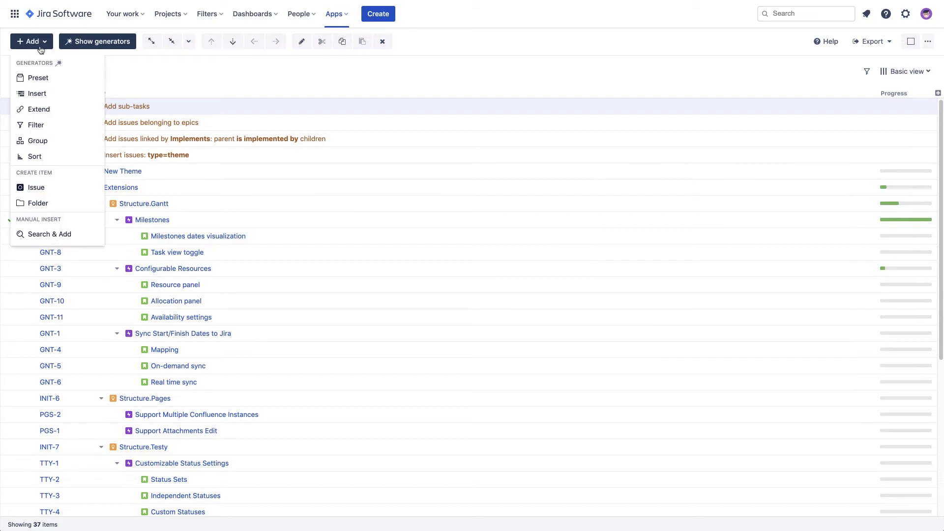
click(66, 156)
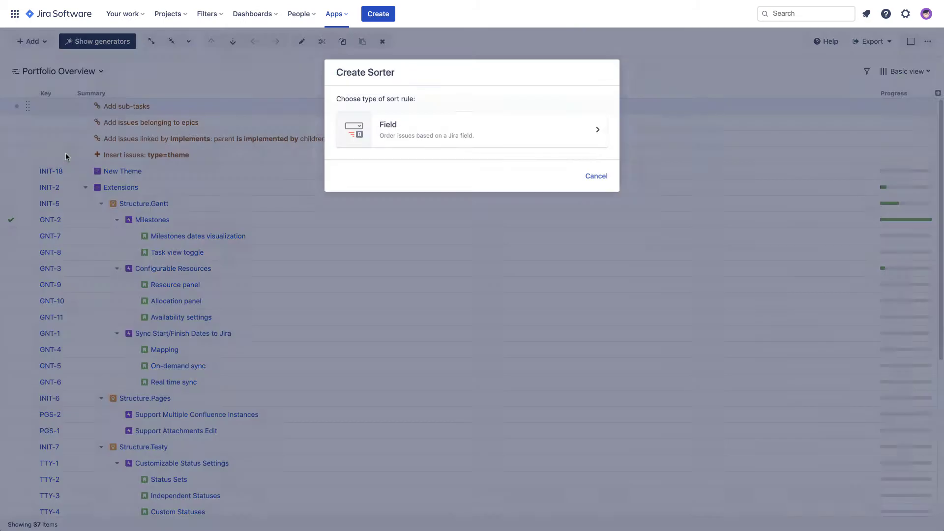
click(480, 142)
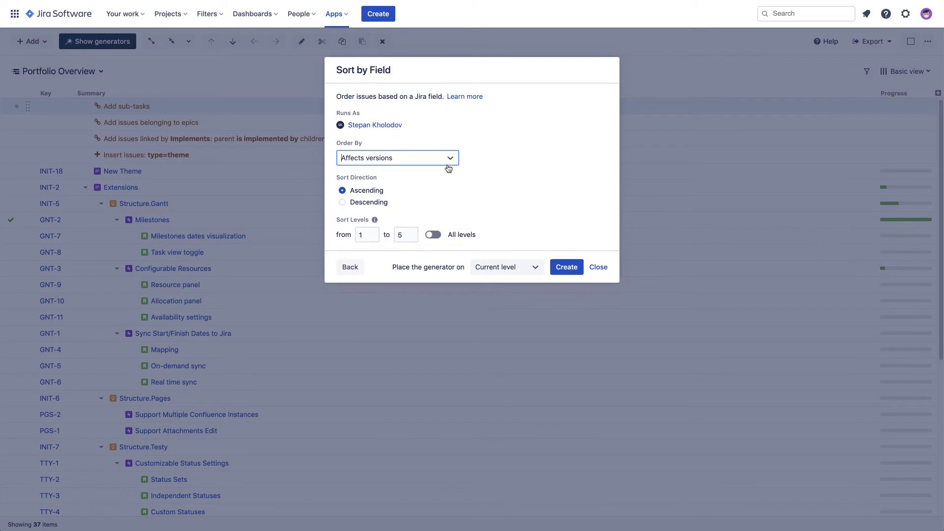
click(445, 164)
text(Rank)
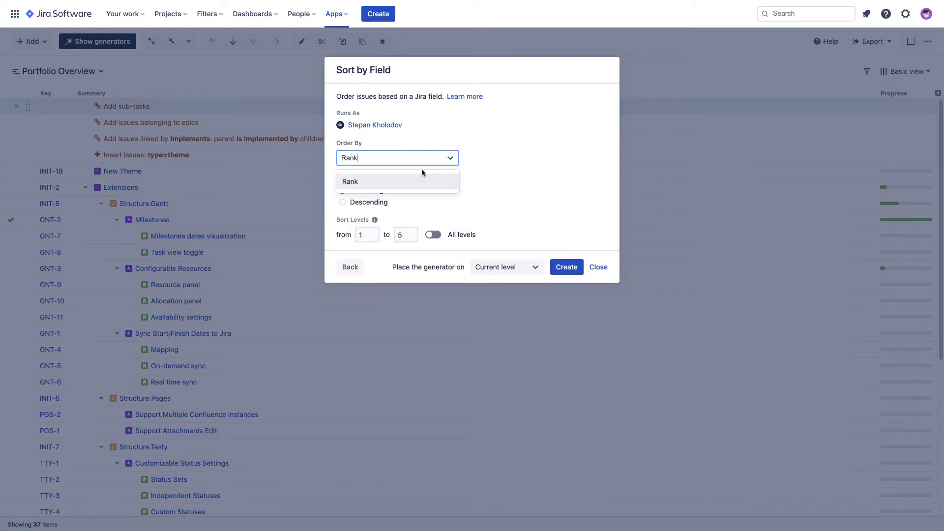
click(411, 182)
click(567, 298)
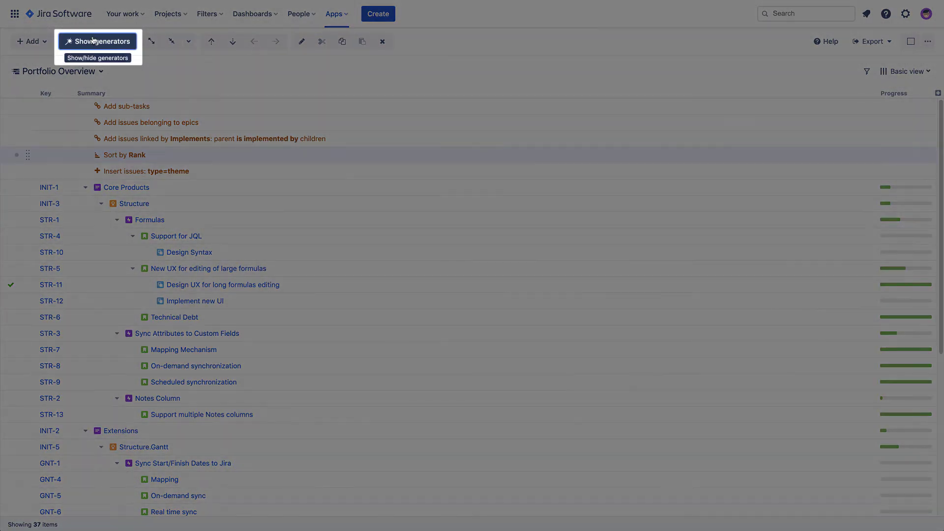
Hide the generator rows and add Assignee and Priority columns
click(94, 40)
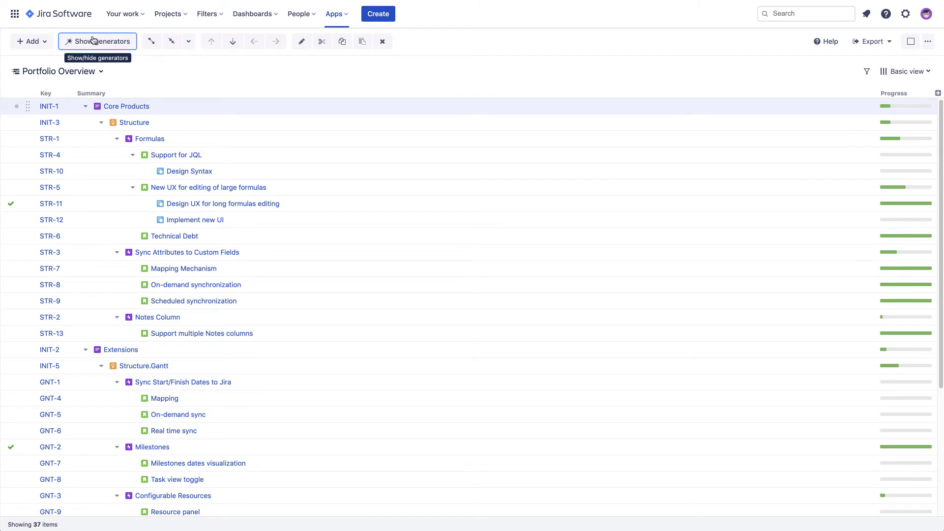
click(938, 93)
text(assignee)
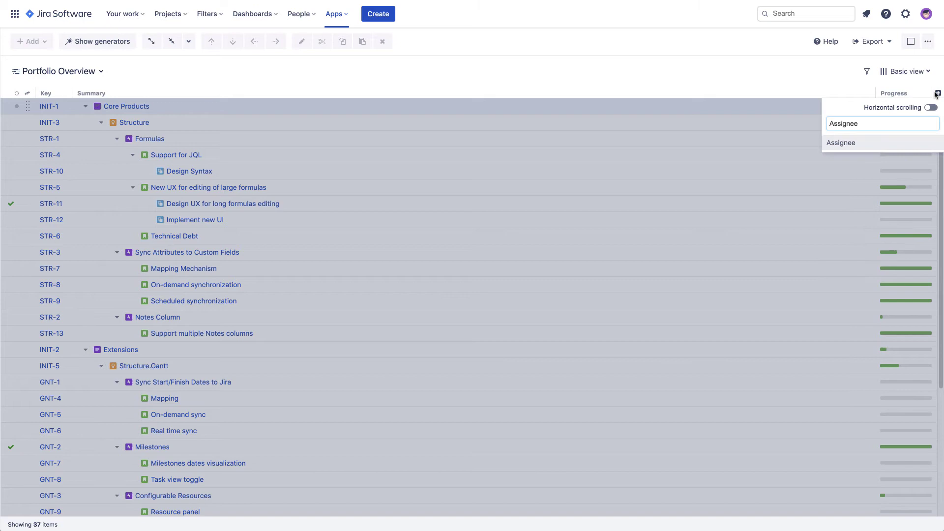
click(896, 141)
click(937, 93)
text(Priority)
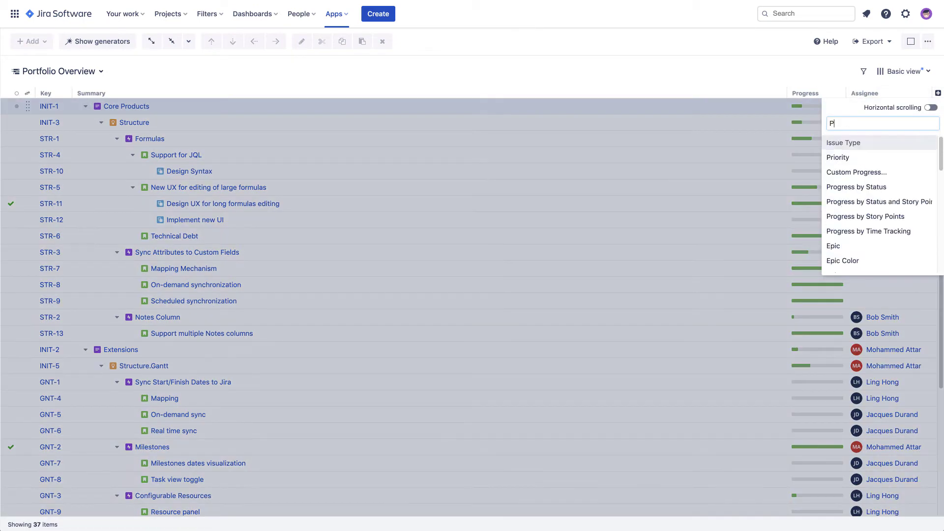
click(903, 143)
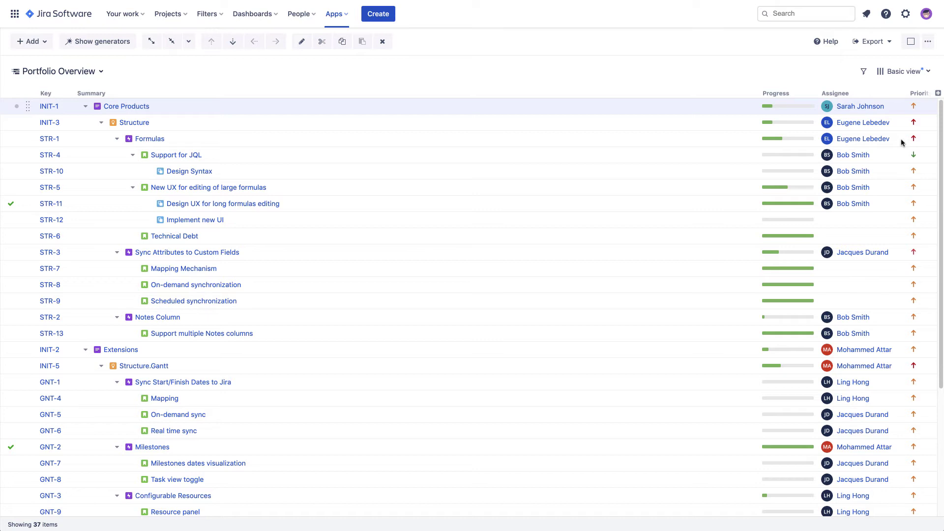
Reassign STR-4 to a different assignee and lower STR-10's priority to Low
click(876, 155)
click(880, 156)
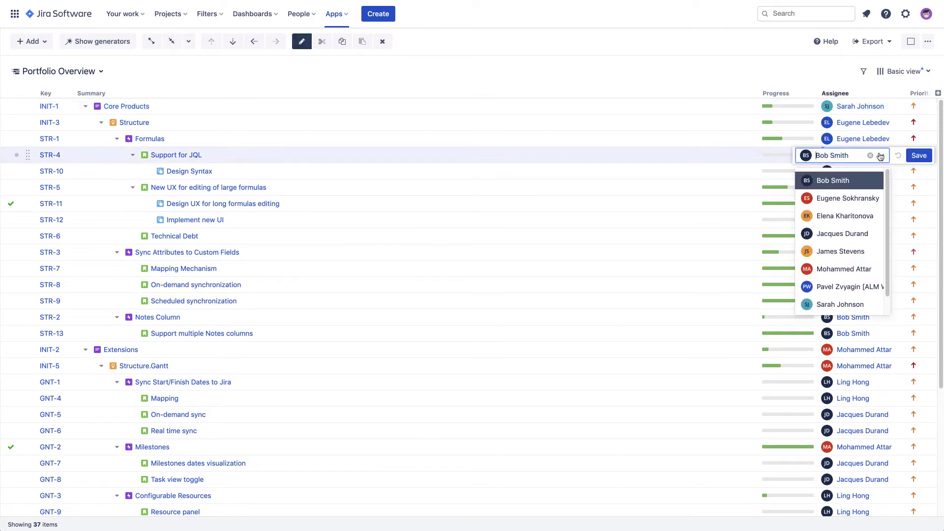
click(870, 216)
click(919, 155)
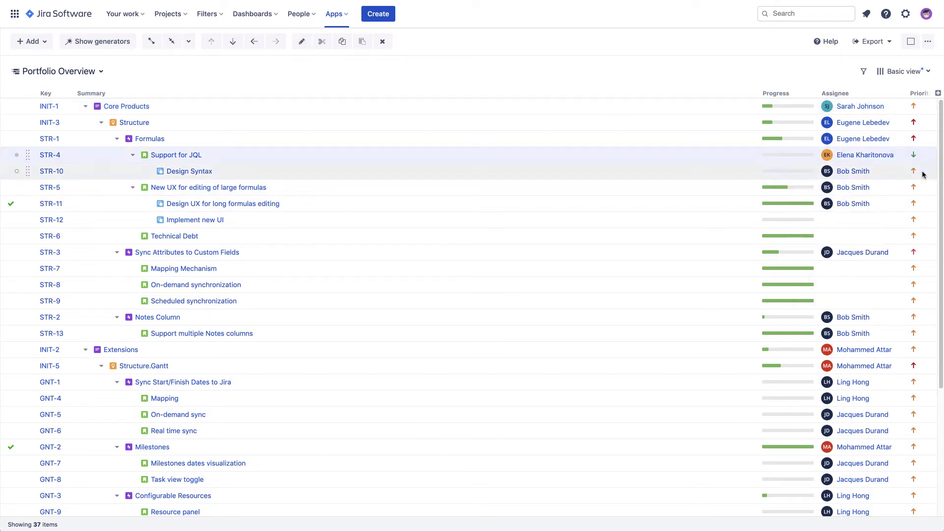
click(923, 175)
key(Down)
key(Down)
key(Return)
click(921, 173)
Set the Progress column to be based on Status, with Σ Progress Weight by Story Points
click(811, 94)
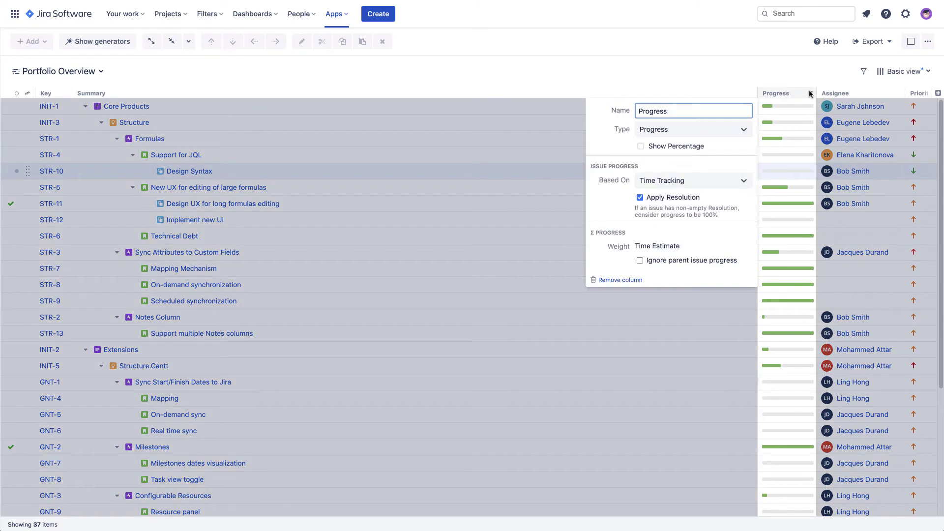
click(743, 182)
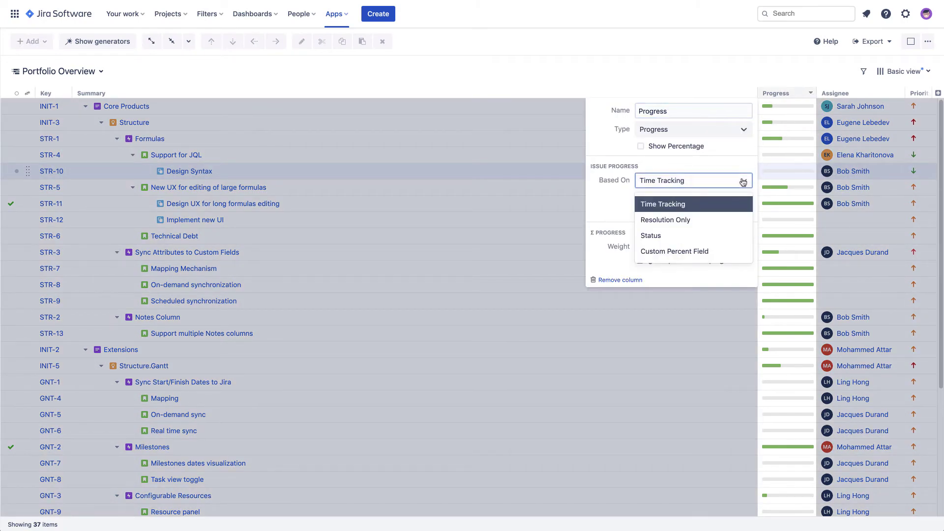
click(713, 236)
scroll(711, 233, down, 2)
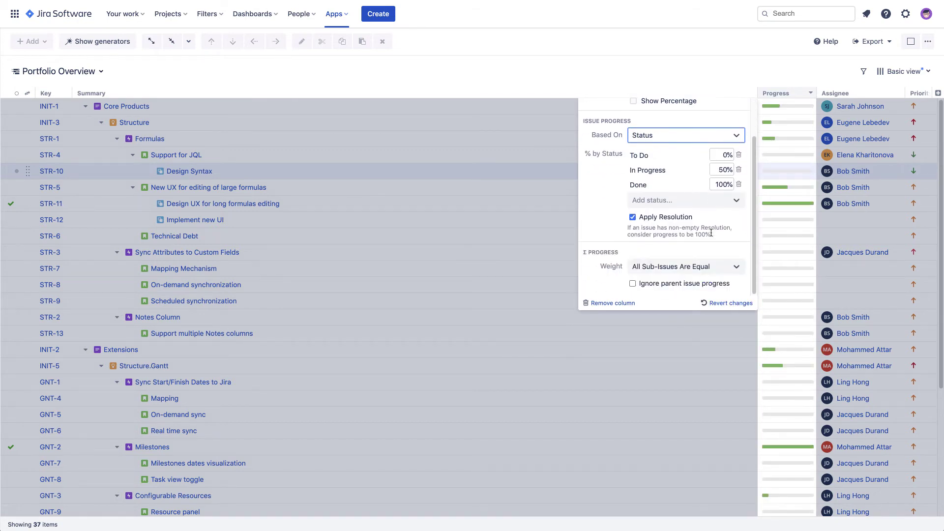
click(723, 267)
click(671, 354)
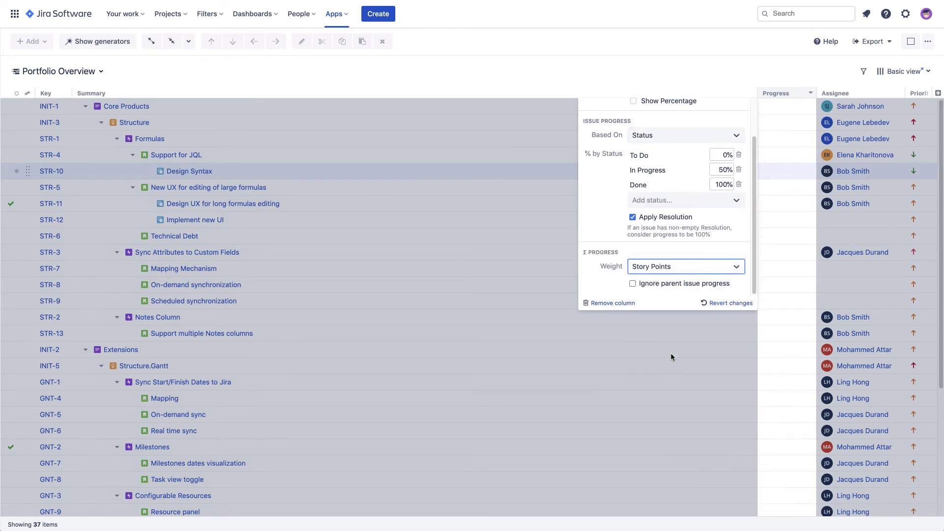
click(673, 358)
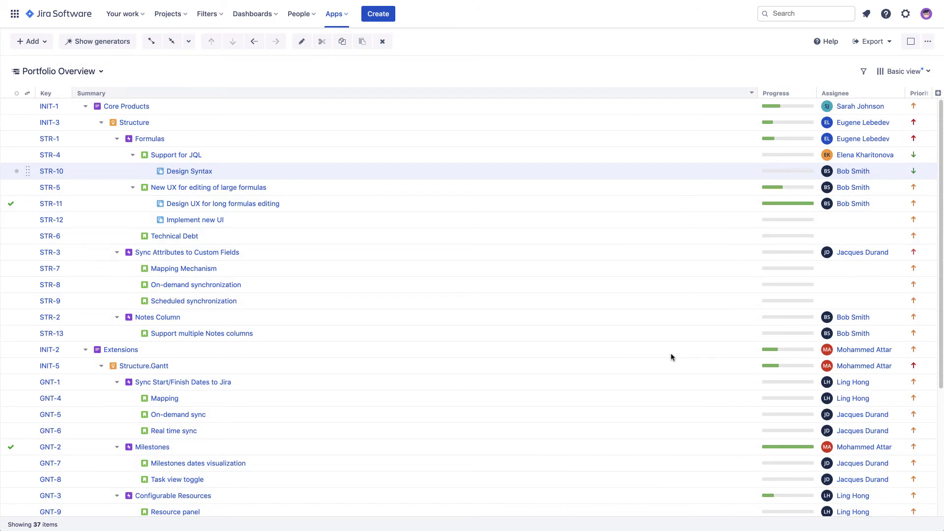
Add Σ Story Points and Σ Time Spent columns to the structure
click(938, 93)
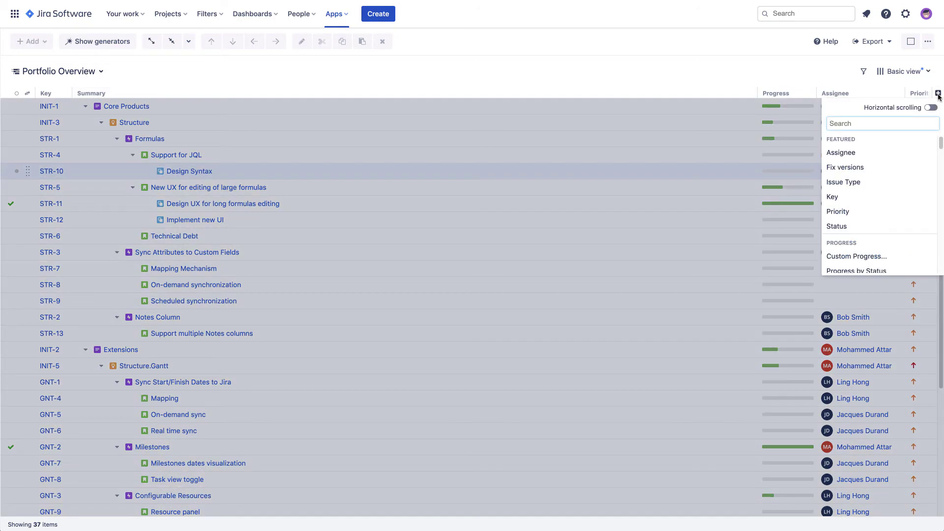
text(story)
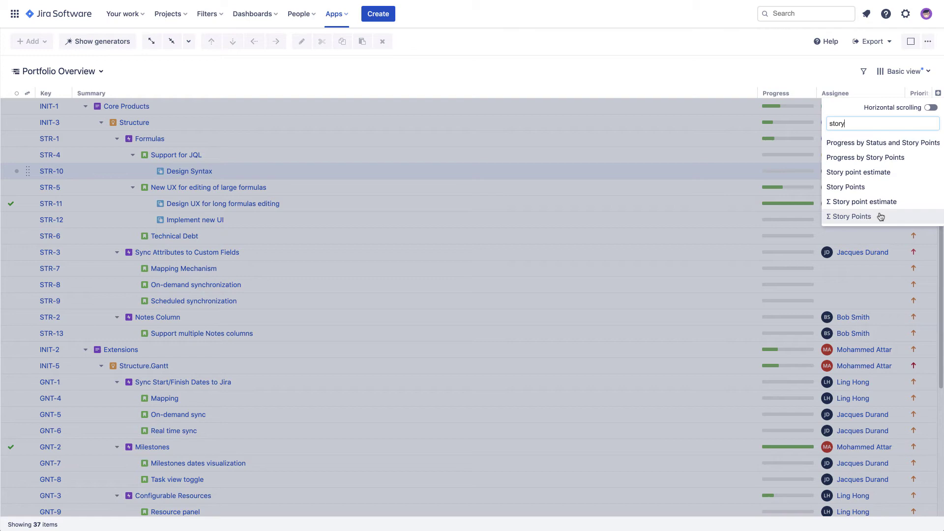
click(881, 217)
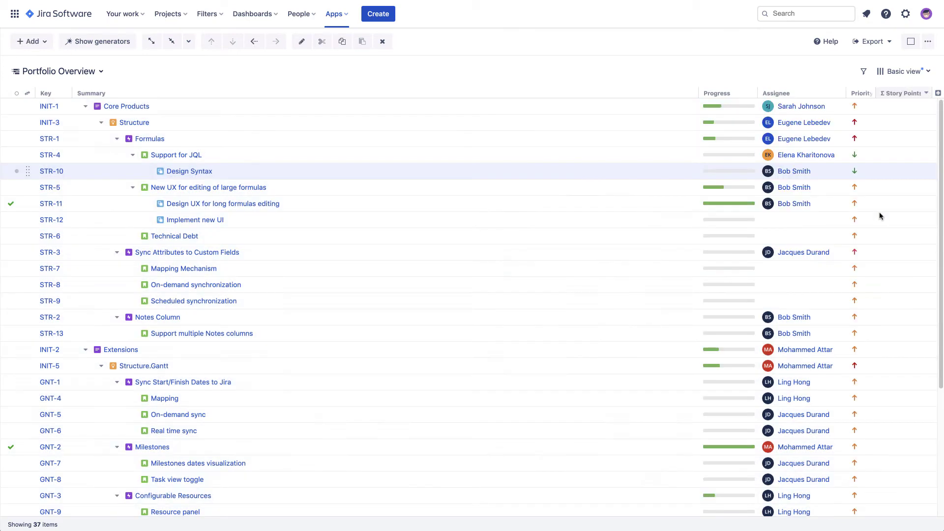
click(938, 93)
text(time)
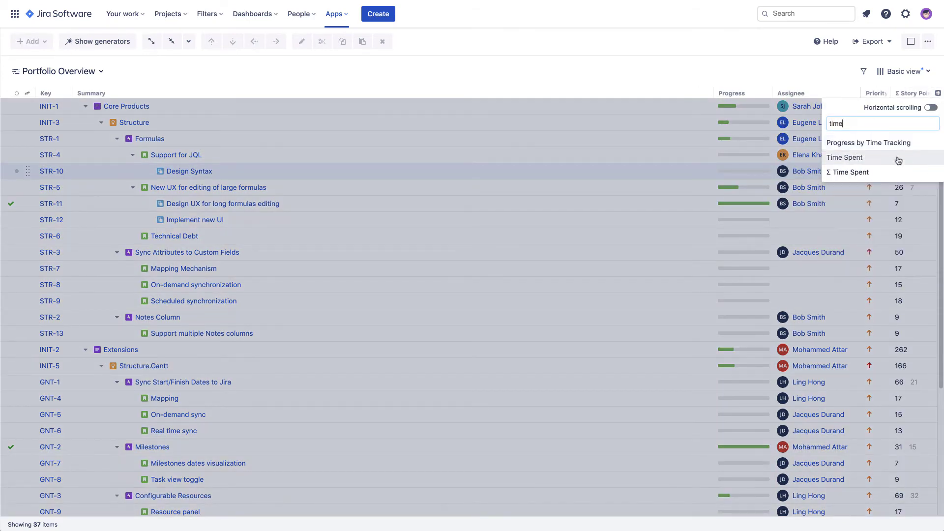
click(886, 172)
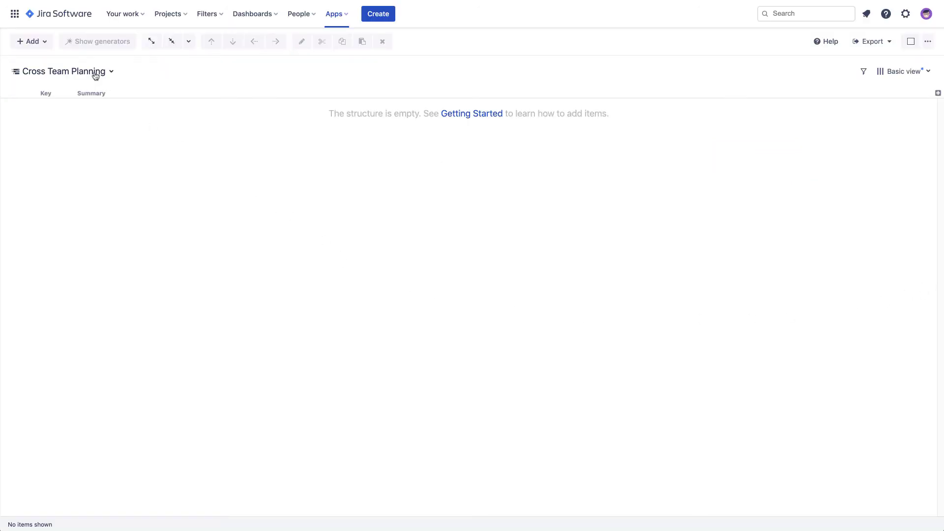
Add a JQL Search Inserter 'project in(str,gnt) and type=story ORDER BY Rank ASC', loading 15 items
click(46, 47)
click(55, 93)
click(442, 142)
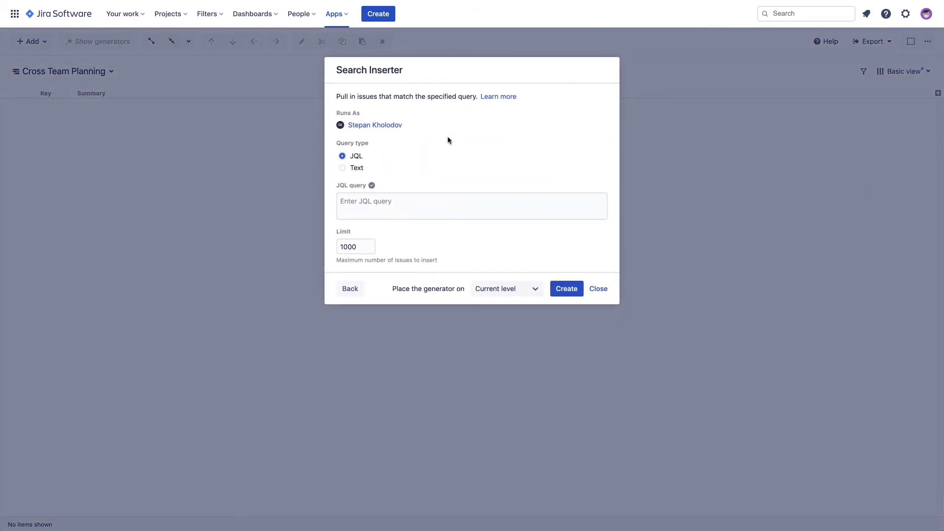
click(430, 204)
text(project )
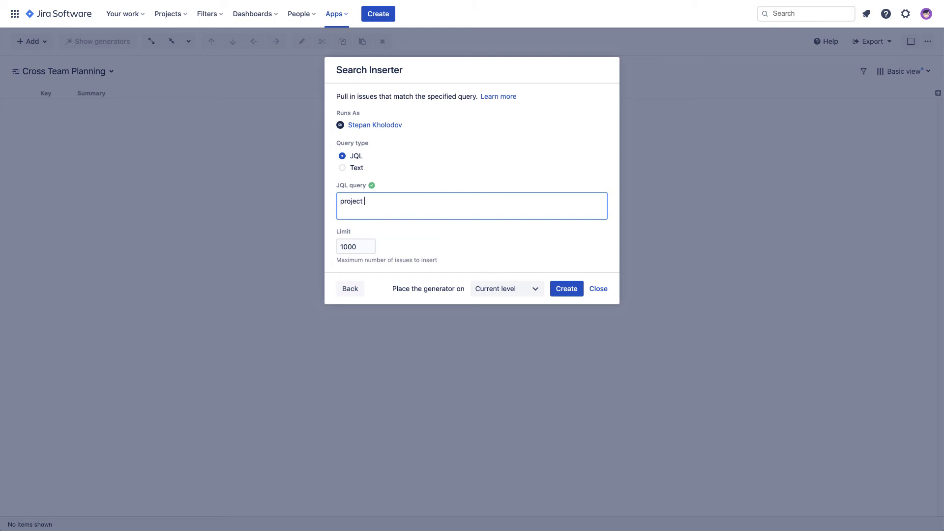
text(in(str,gnt) and type=story)
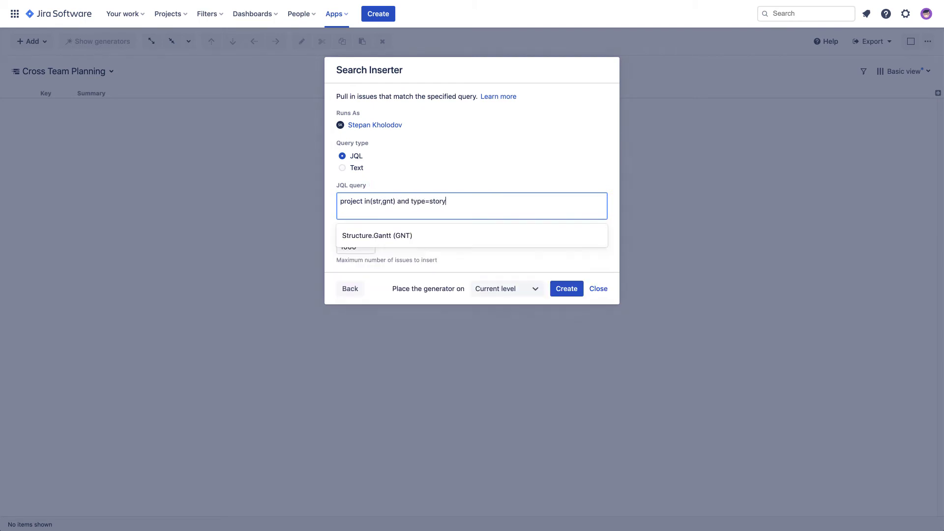
text( ORDER BY Rank ASC)
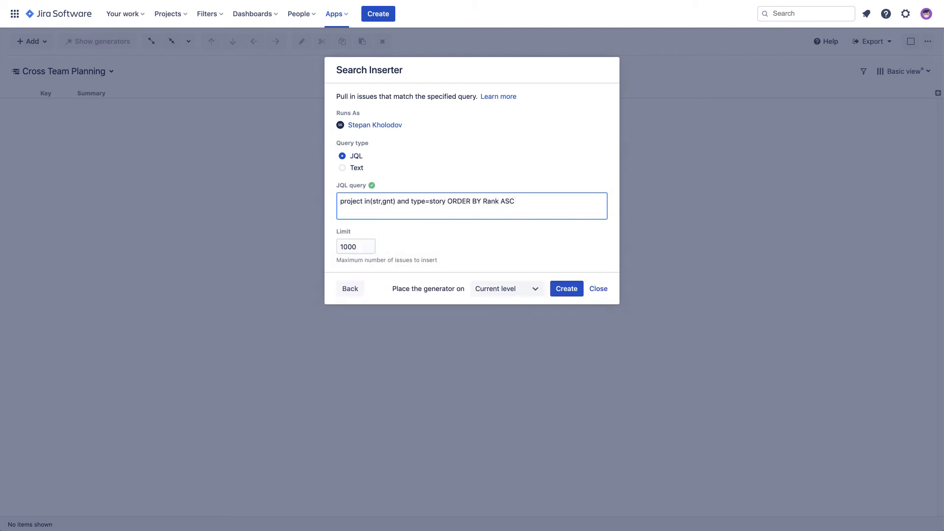
click(570, 289)
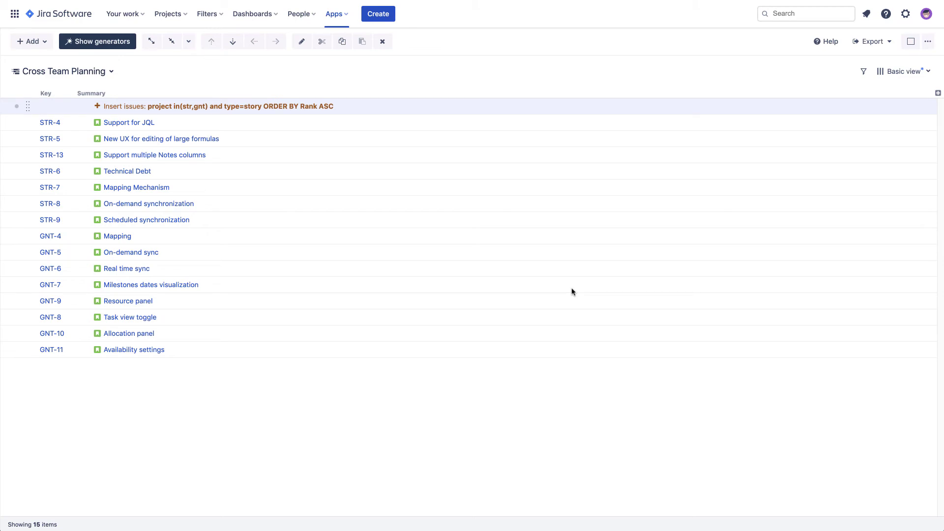
Group the Cross Team Planning stories by the Sprint field
click(32, 42)
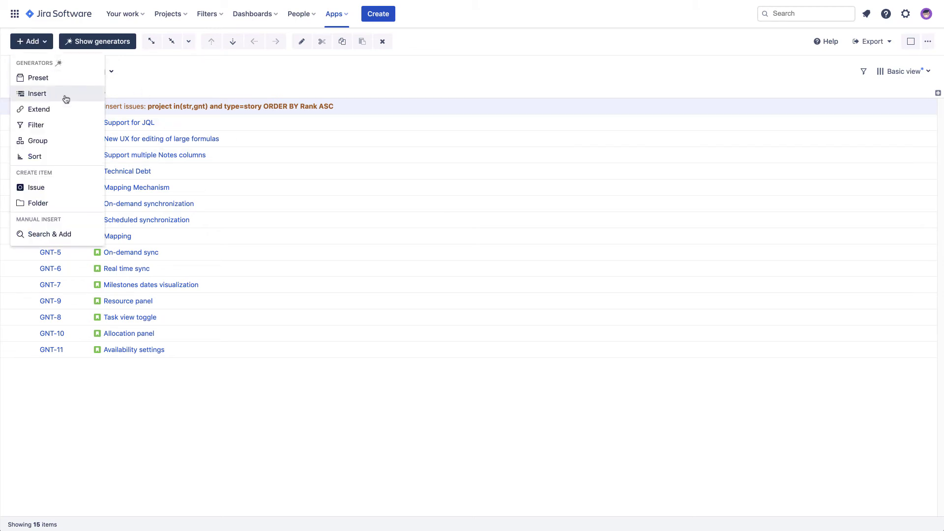
click(61, 140)
click(392, 133)
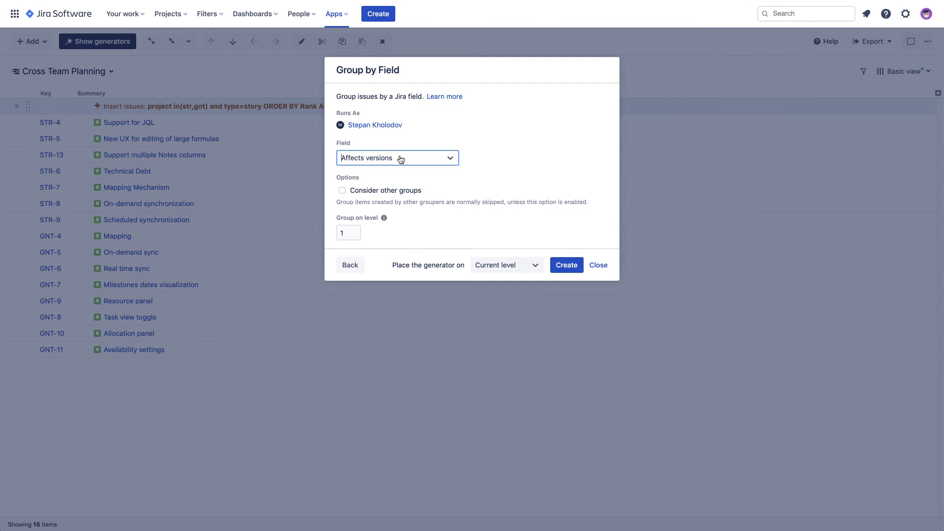
text(sprint)
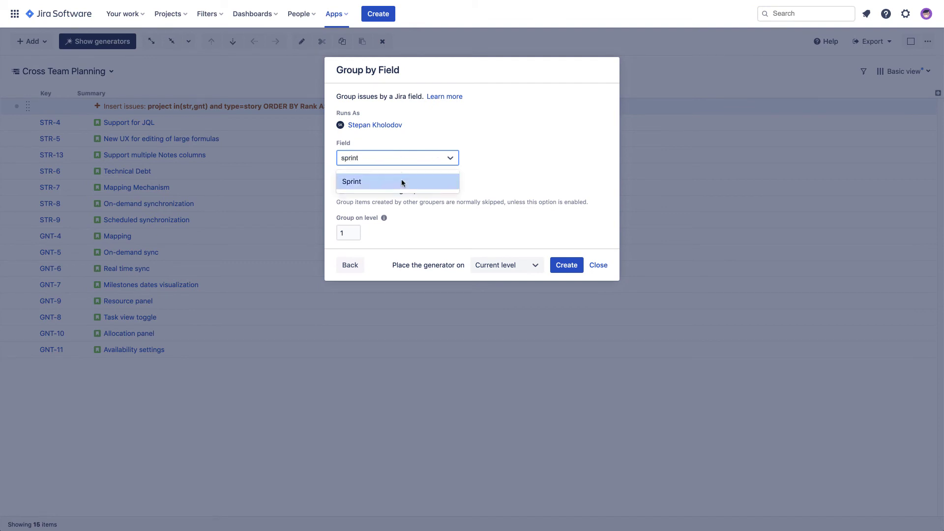
click(401, 182)
click(566, 266)
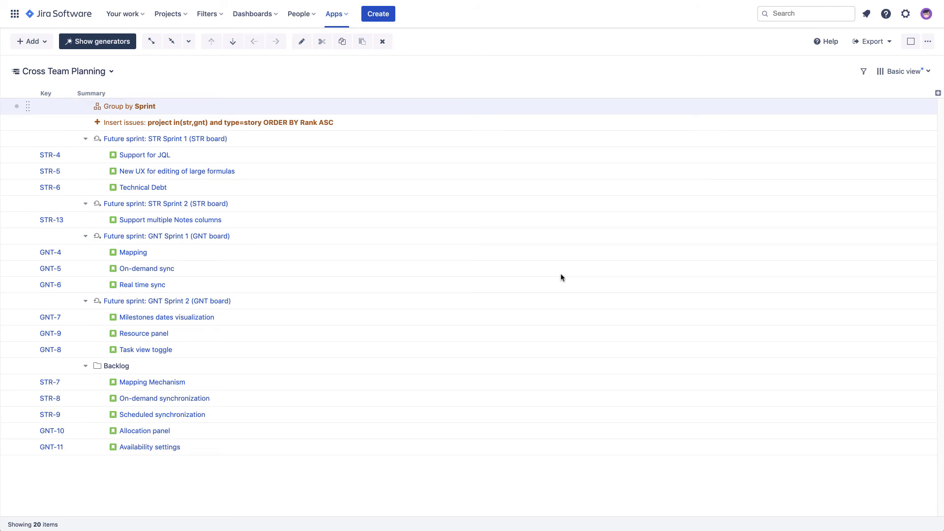
Add a summed Σ Story Points column and split the structure into two side-by-side panels
click(938, 93)
text(st)
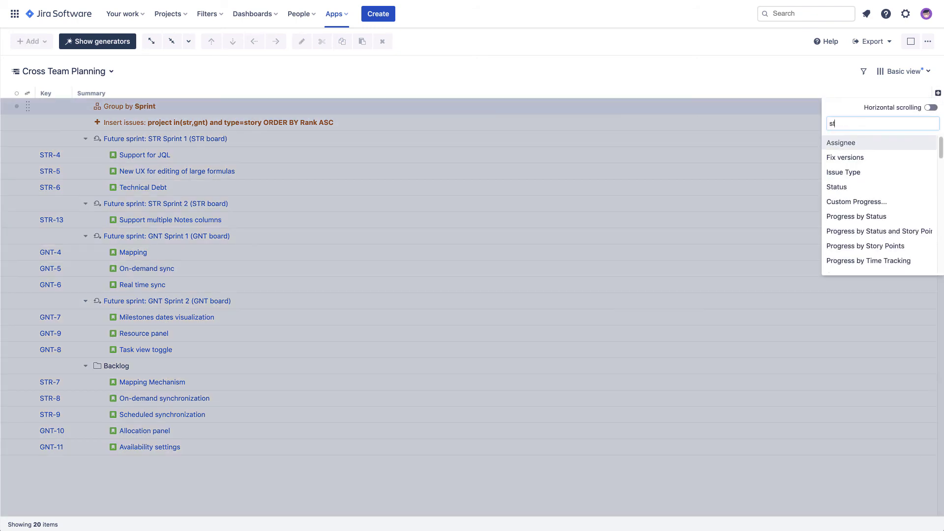
text(ory)
click(883, 216)
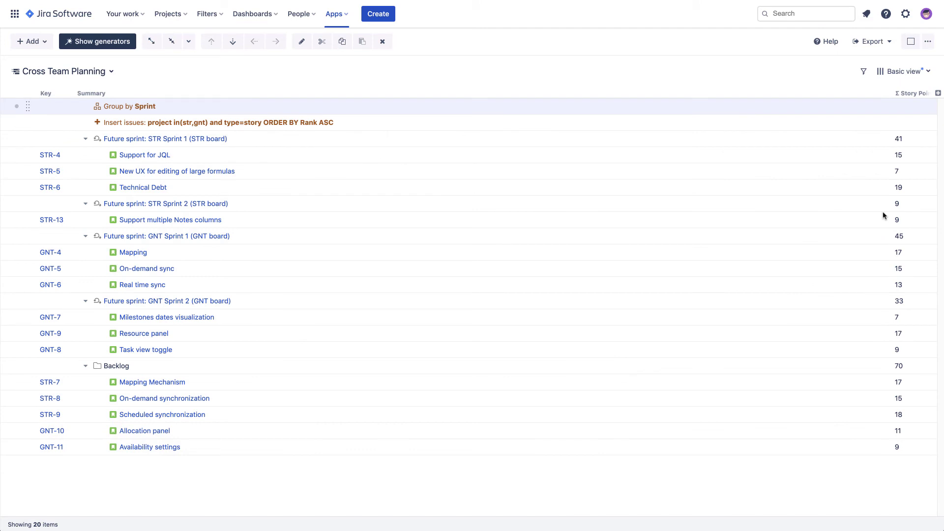
click(911, 42)
Show Cross Team Planning in the second panel with its Backlog group expanded, in Backlog View
click(499, 72)
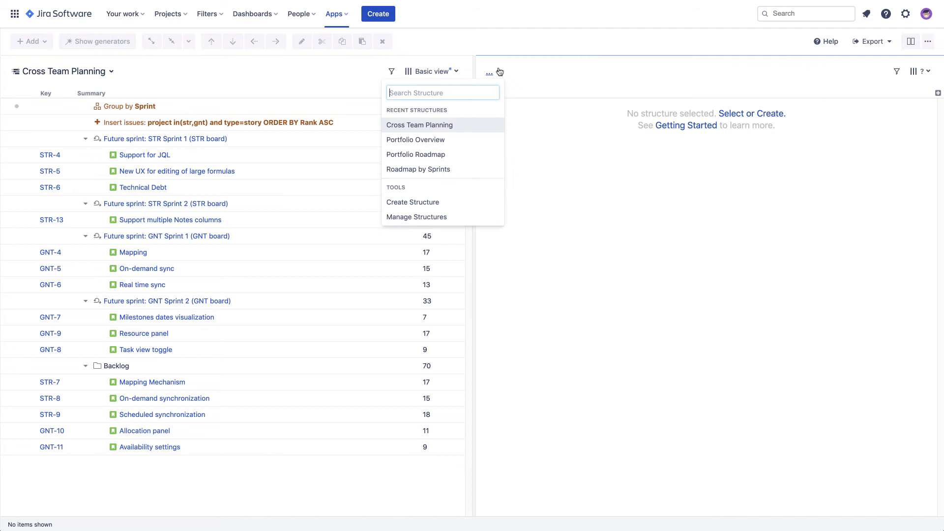
click(464, 125)
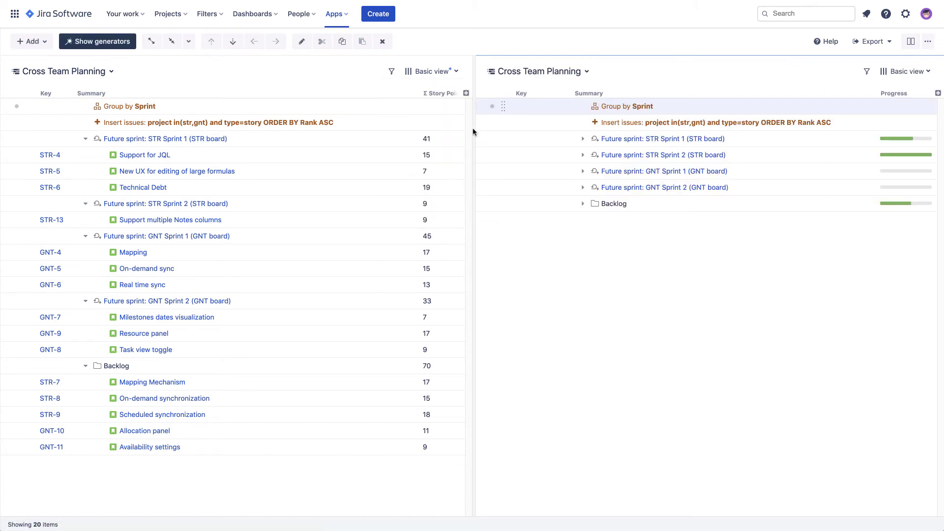
click(582, 203)
click(907, 71)
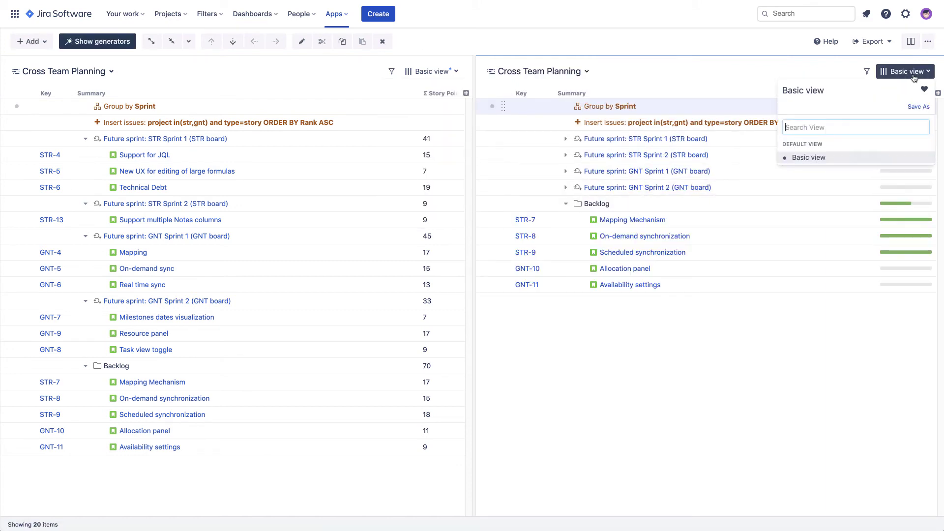
text(back)
click(843, 158)
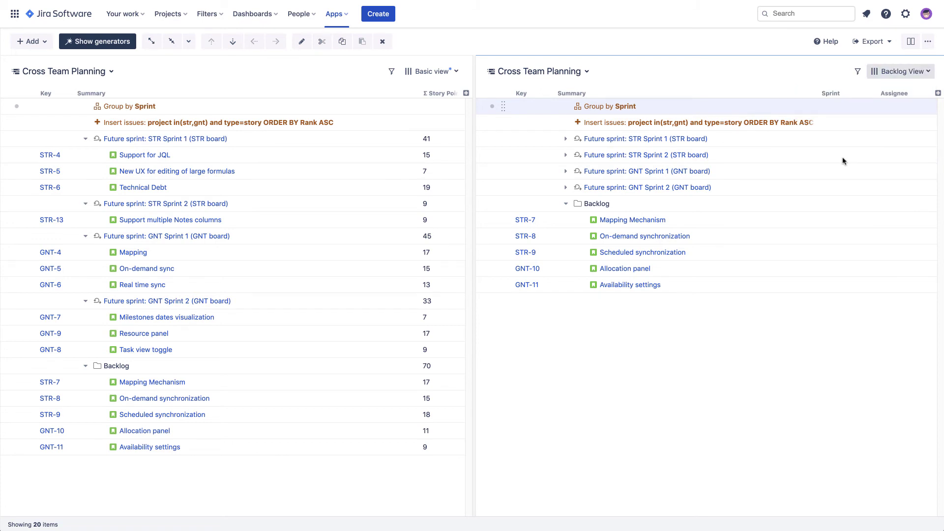
Move STR-7 Mapping Mechanism into STR Sprint 1 and save the sprint change
click(843, 217)
click(843, 217)
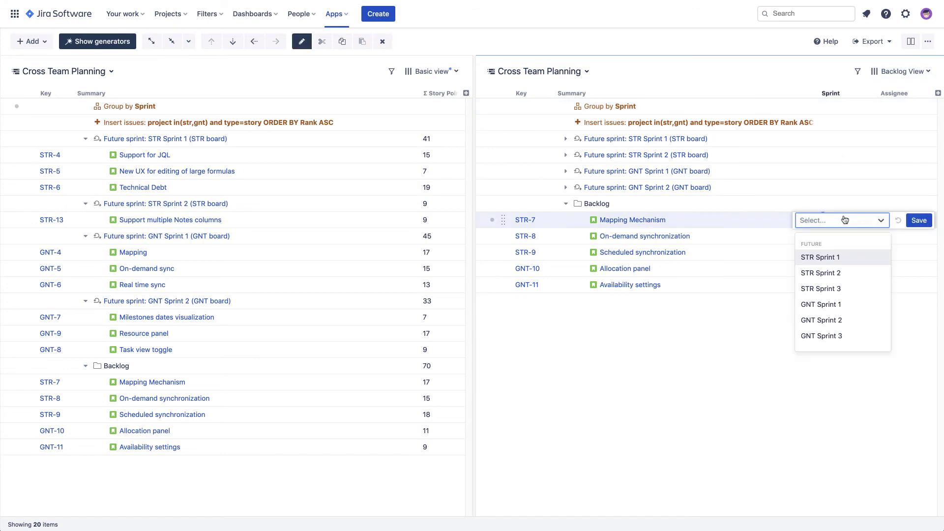
click(858, 257)
click(919, 220)
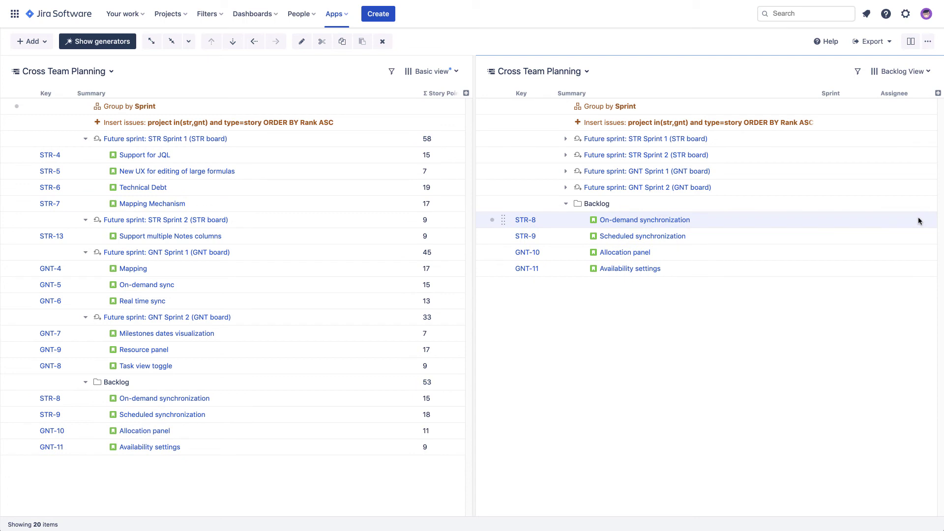
In the left panel, add a grouping of the stories by Assignee
click(295, 106)
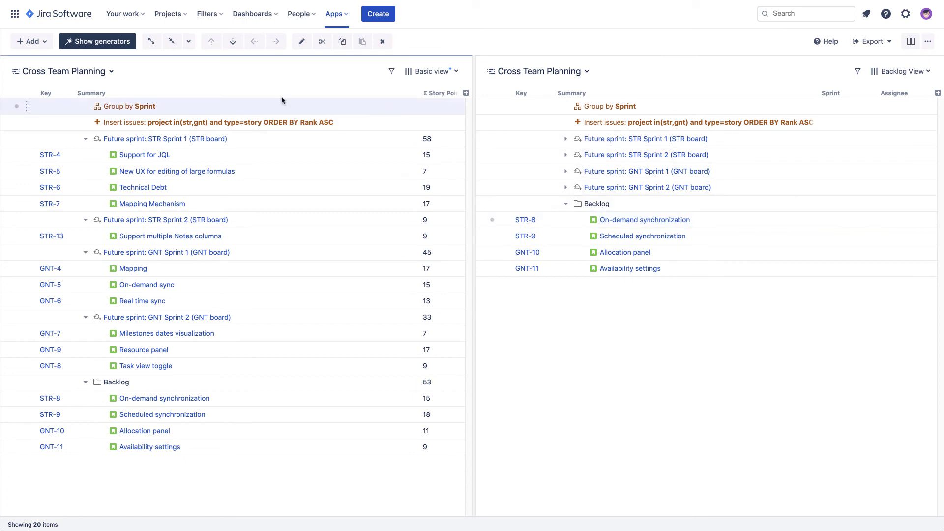
click(42, 45)
click(64, 138)
click(458, 127)
click(428, 158)
text(assignee)
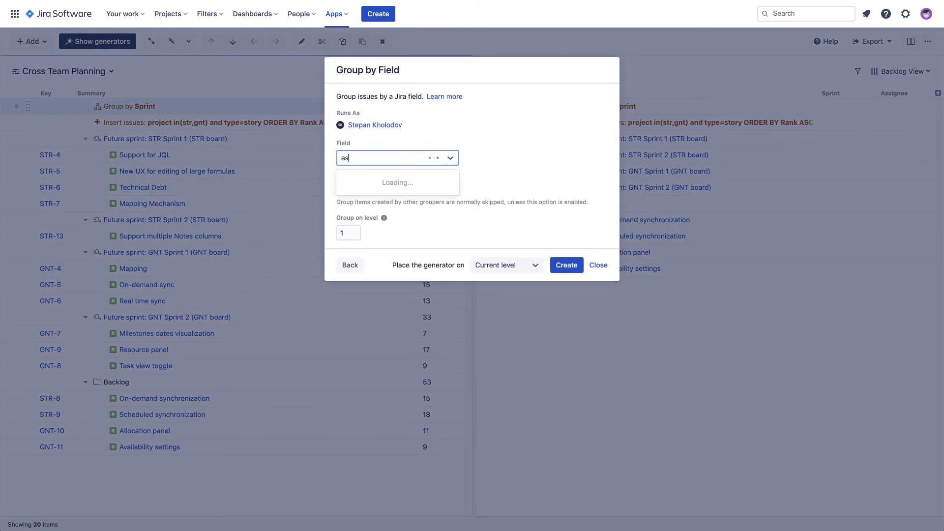
click(394, 181)
click(571, 277)
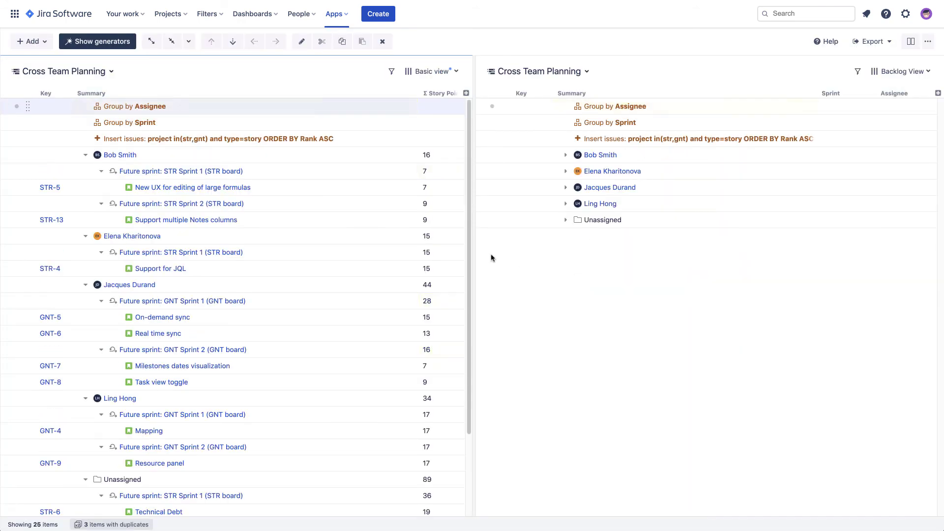
Move the Sprint grouping above Assignee and add a Fix versions grouping
drag(25, 122, 25, 106)
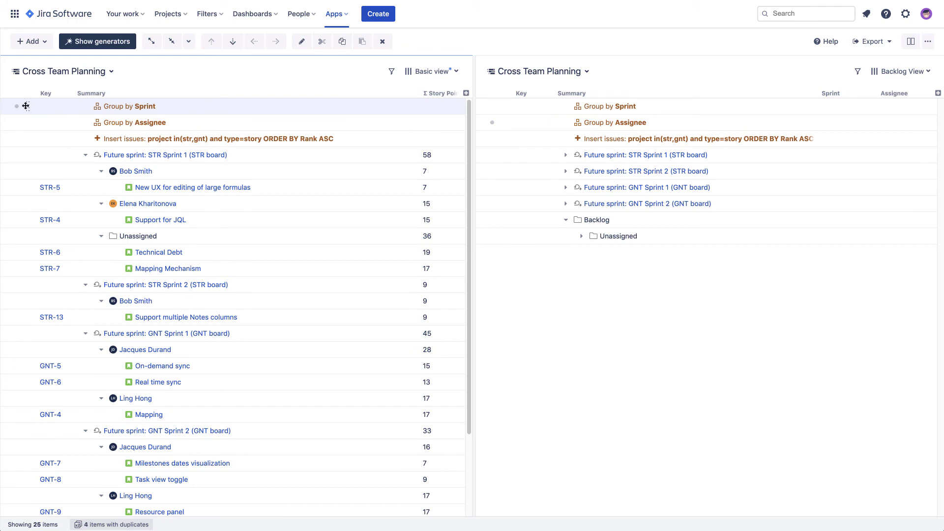
click(44, 43)
click(48, 67)
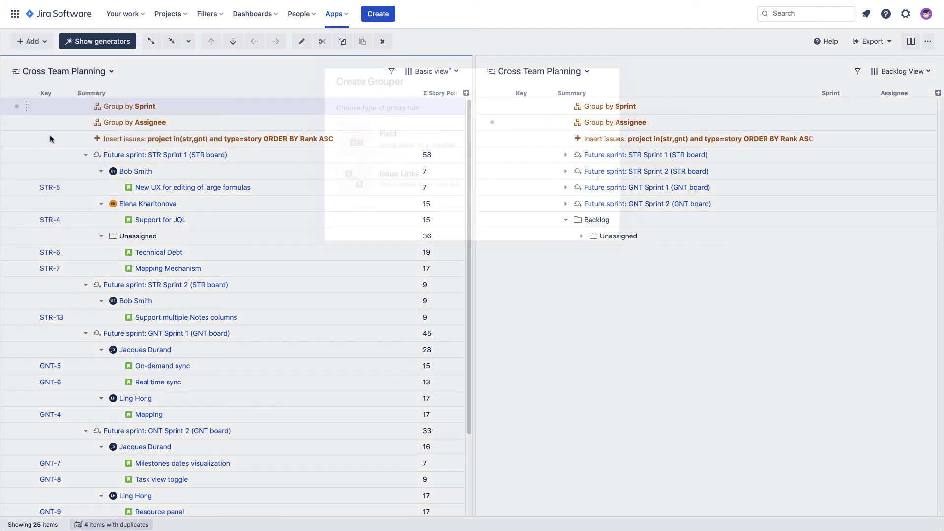
click(388, 127)
text(version)
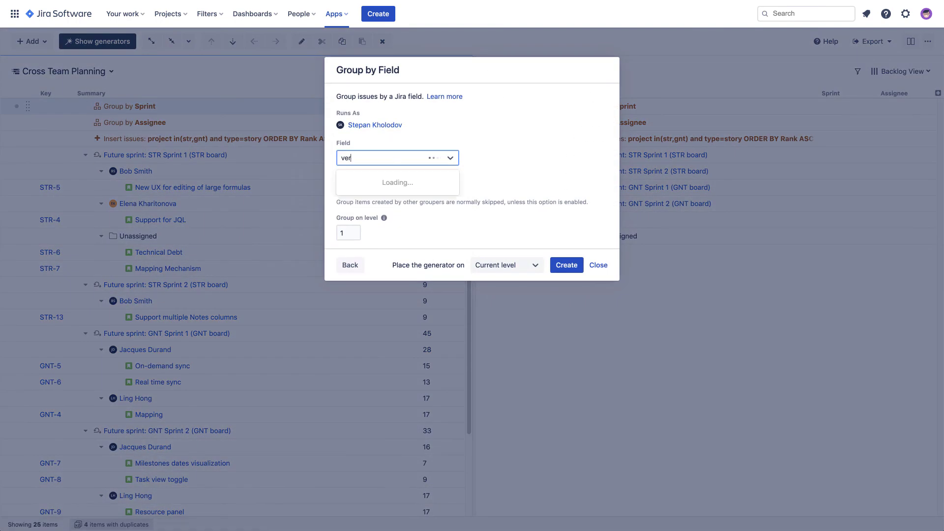
click(407, 199)
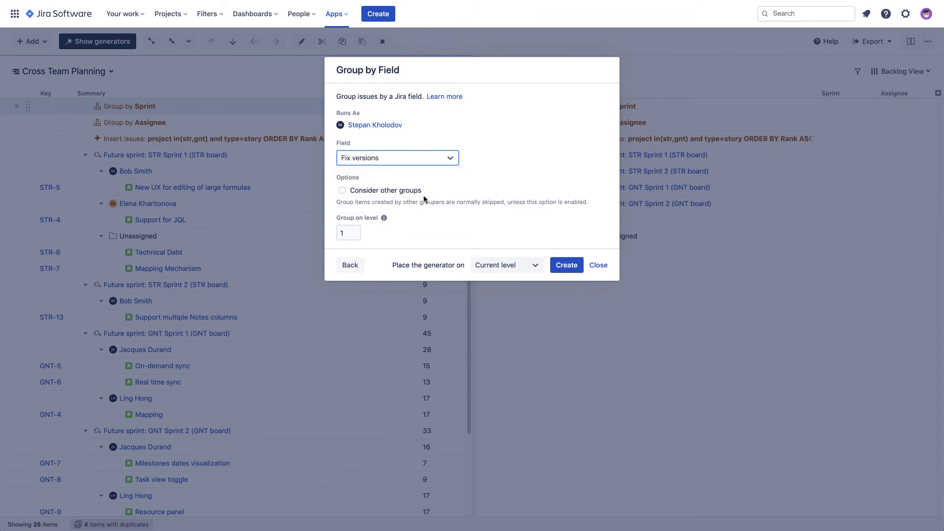
click(570, 267)
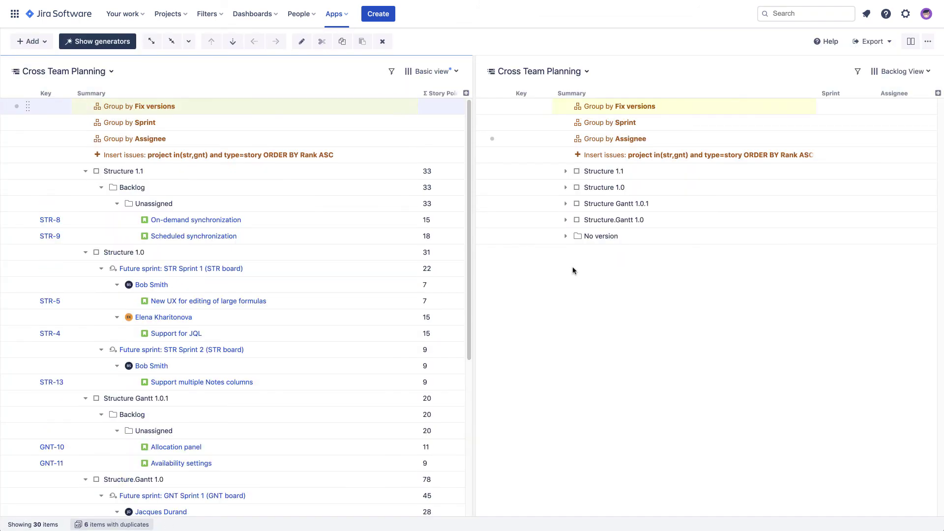